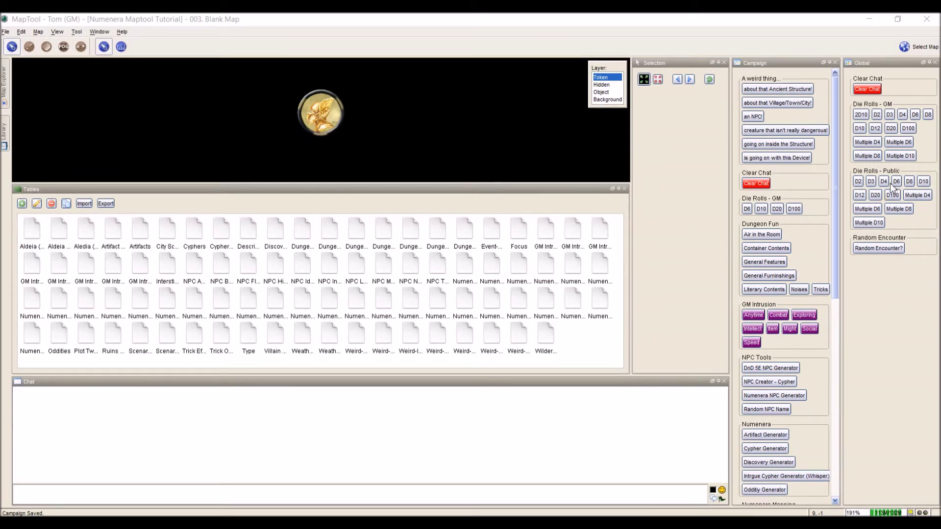
# Roll the public D2 six times into the chat
pyautogui.click(858, 181)
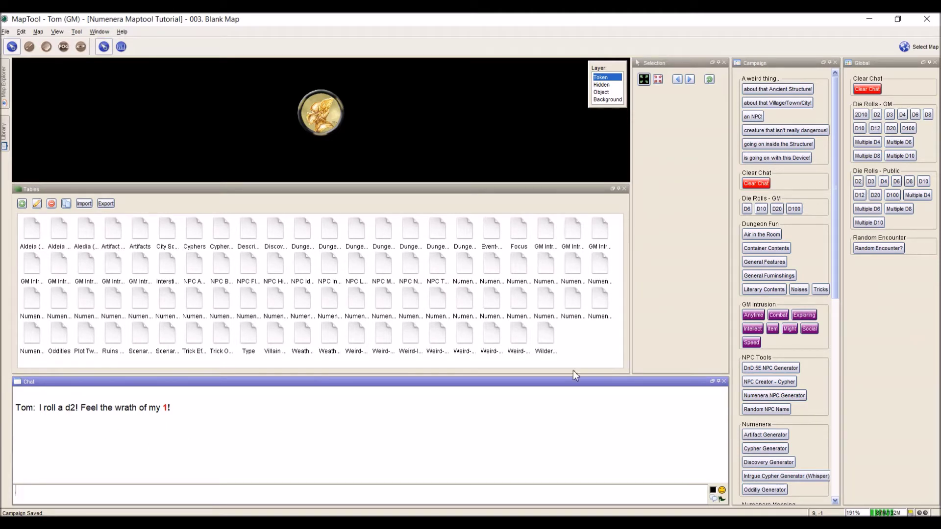
pyautogui.click(857, 181)
pyautogui.click(858, 182)
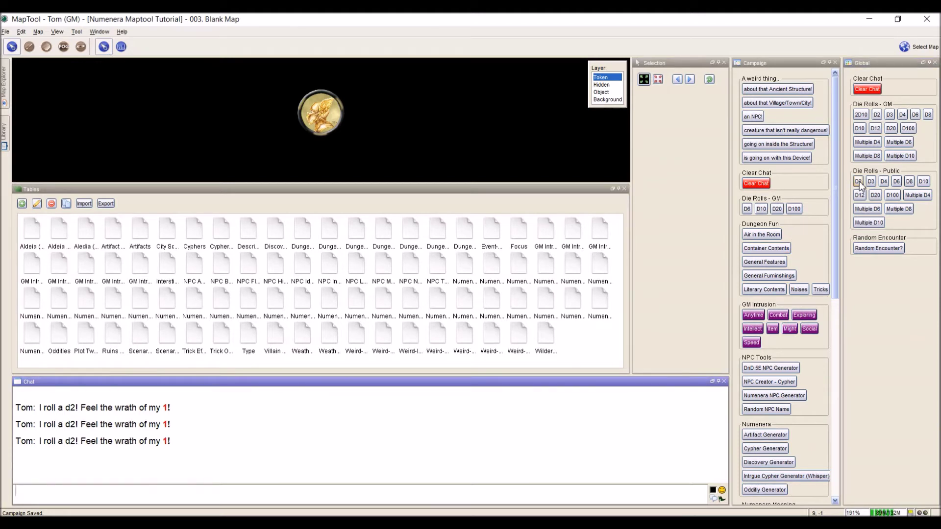
pyautogui.click(858, 182)
pyautogui.click(858, 182)
pyautogui.click(858, 182)
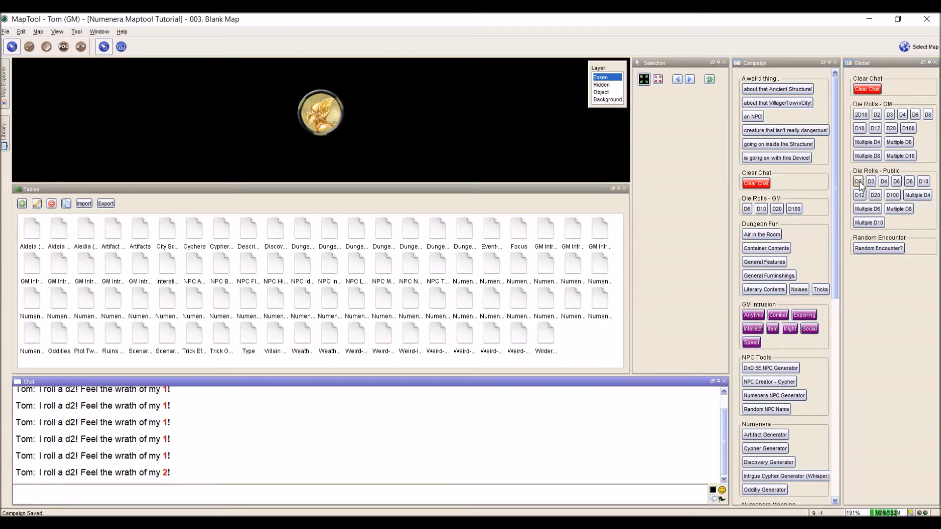
# Roll a public D100 once, followed by a public multiple-D6 roll of 10 dice
pyautogui.click(892, 195)
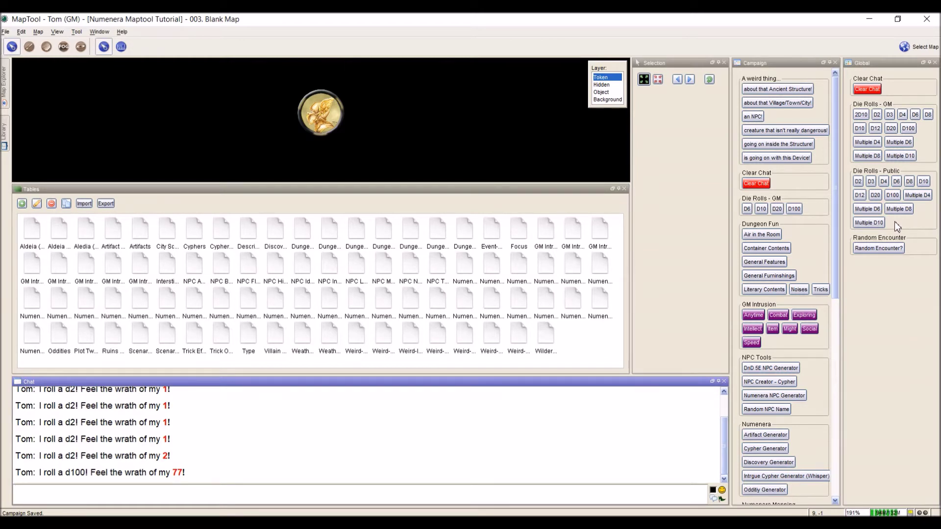
pyautogui.click(862, 210)
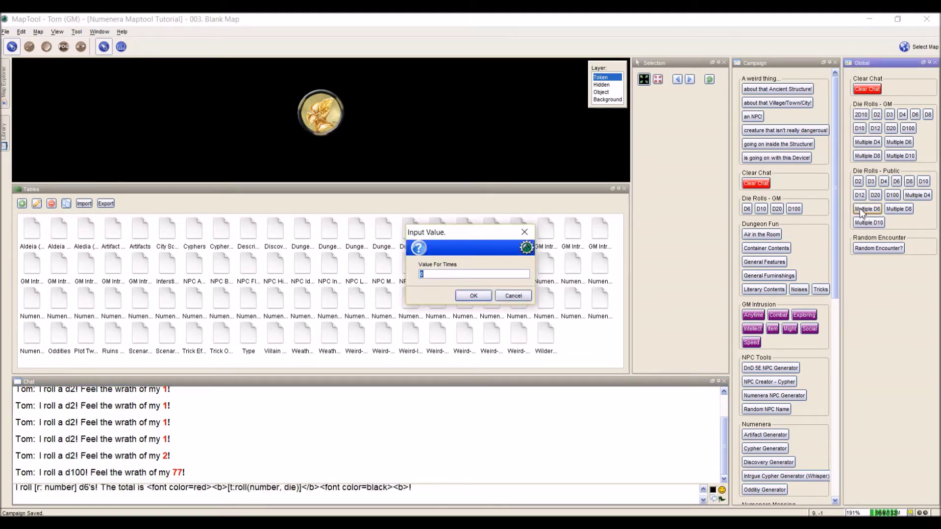
pyautogui.write('10')
pyautogui.press('Return')
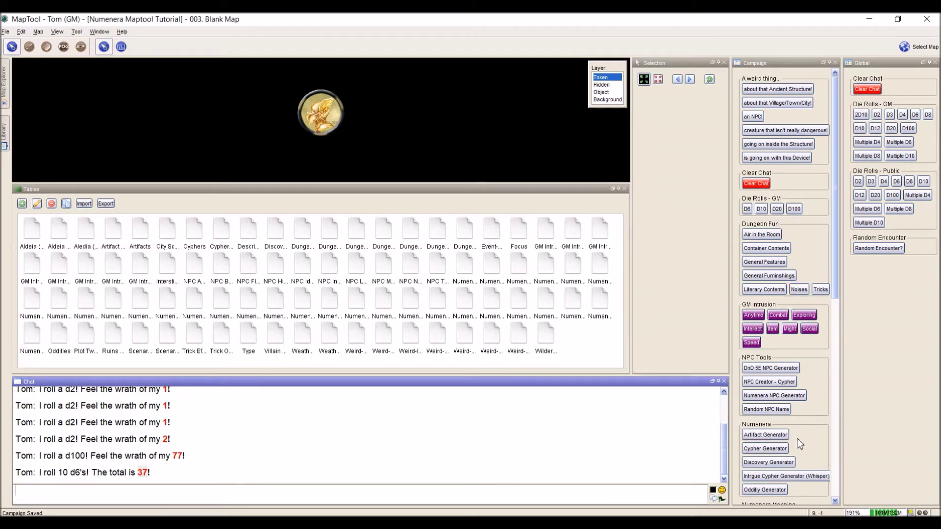
# Clear the chat and generate a random Numenera cypher with the campaign macro
pyautogui.scroll(-3, 800, 444)
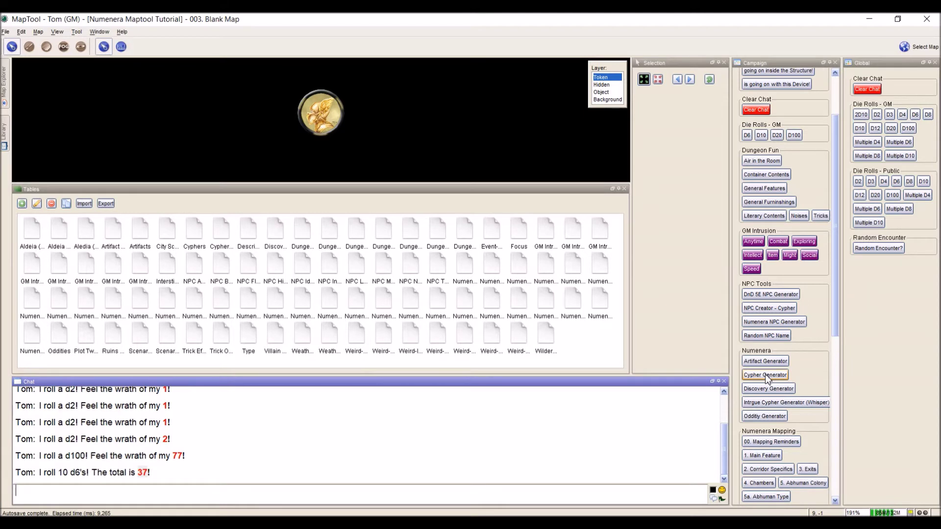
pyautogui.click(761, 112)
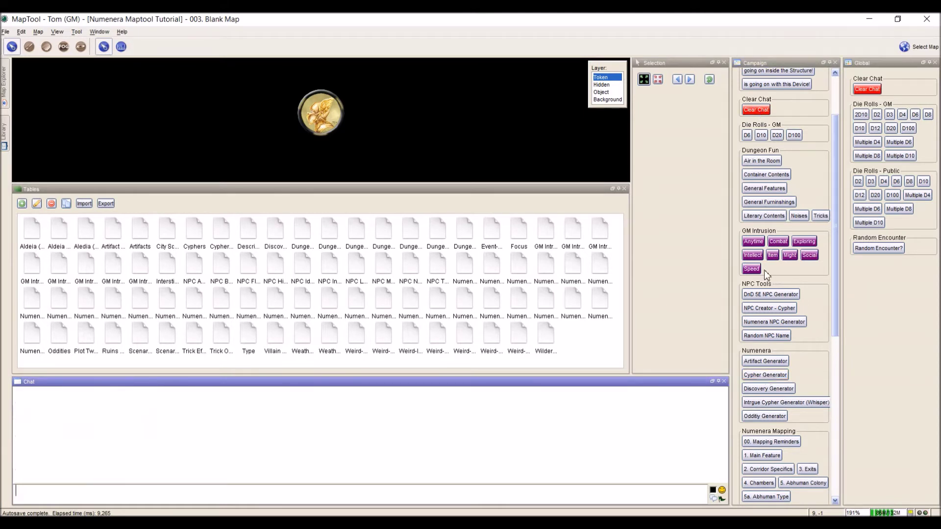
pyautogui.click(775, 378)
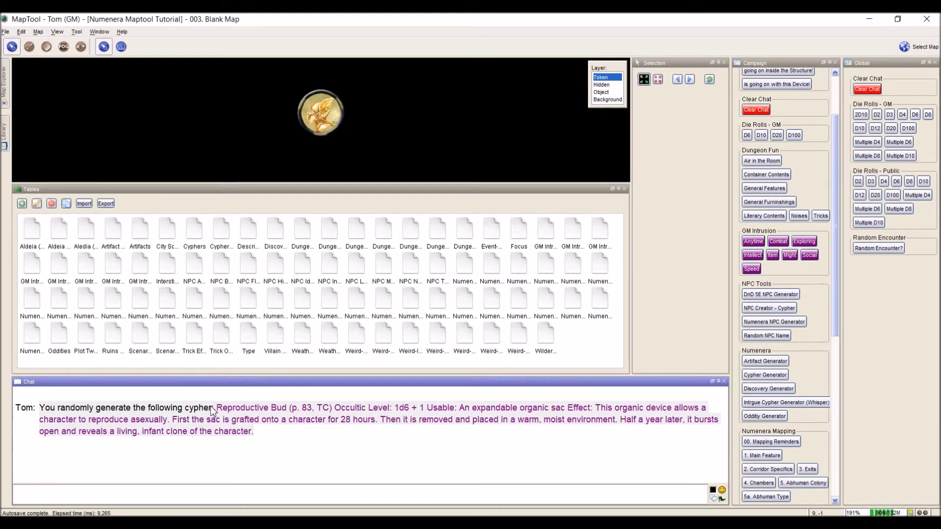
# Inspect the last entries of the Cyphers table in its editor and close it without saving changes
pyautogui.moveTo(218, 410)
pyautogui.click(196, 237)
pyautogui.click(37, 204)
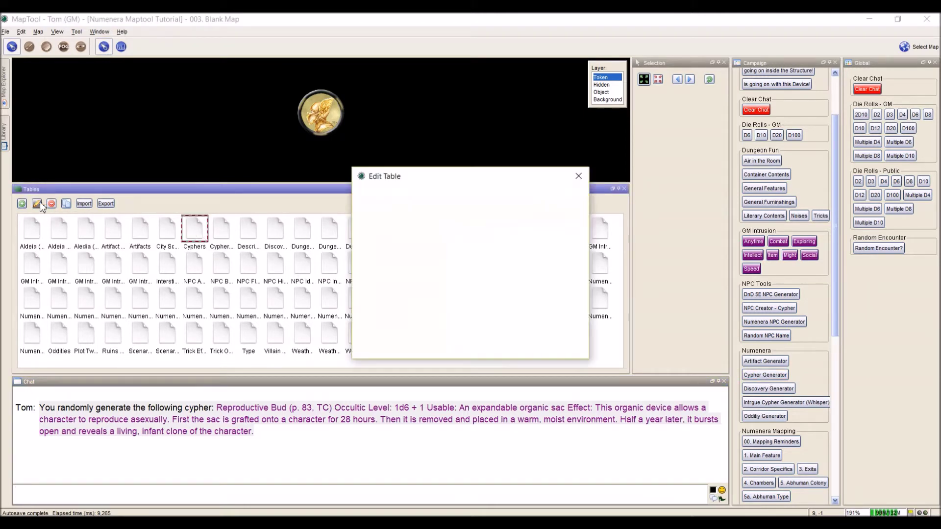
pyautogui.moveTo(581, 298); pyautogui.dragTo(580, 333)
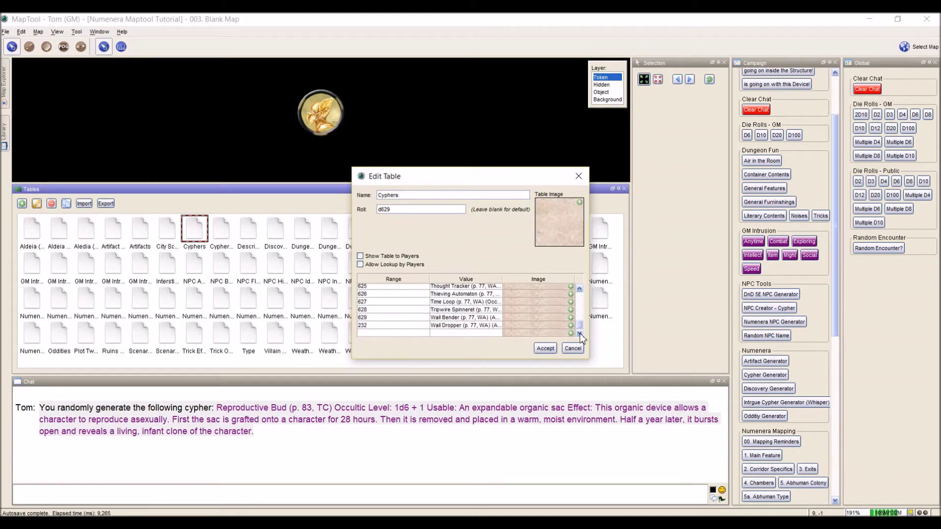
pyautogui.click(376, 319)
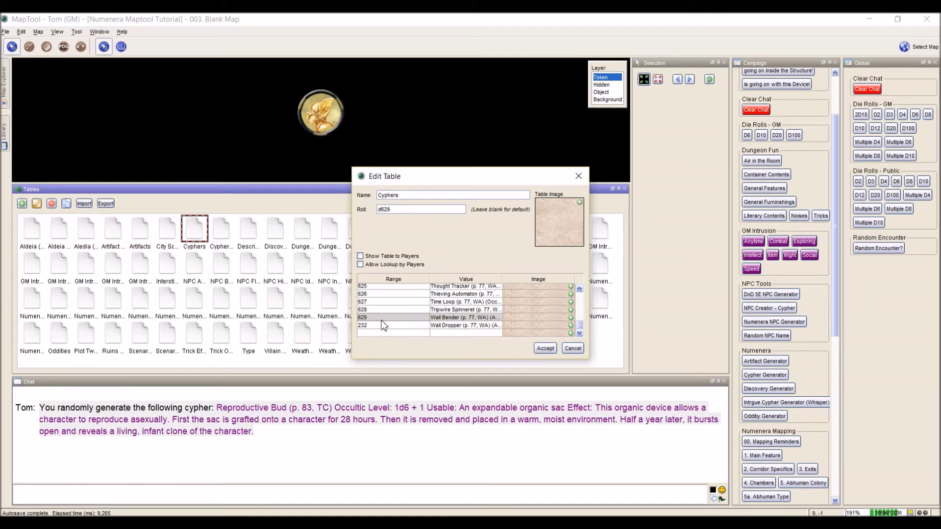
pyautogui.click(572, 349)
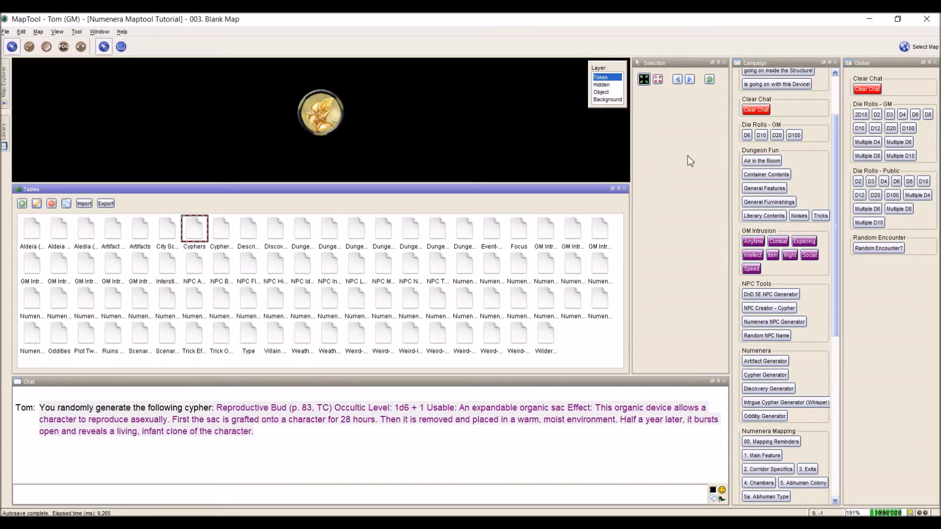
# Clear the chat and generate a random ruin main feature and chamber with the Numenera Mapping macros
pyautogui.click(761, 112)
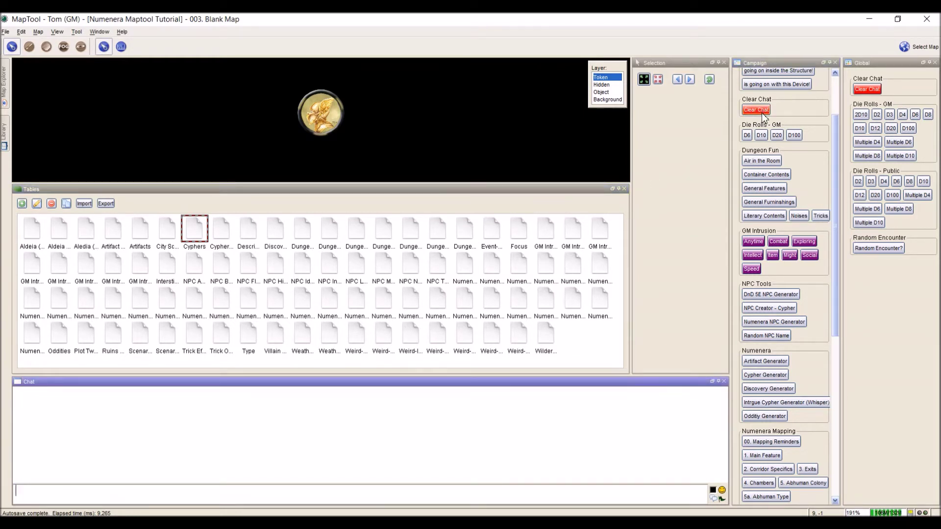
pyautogui.moveTo(836, 319); pyautogui.dragTo(837, 441)
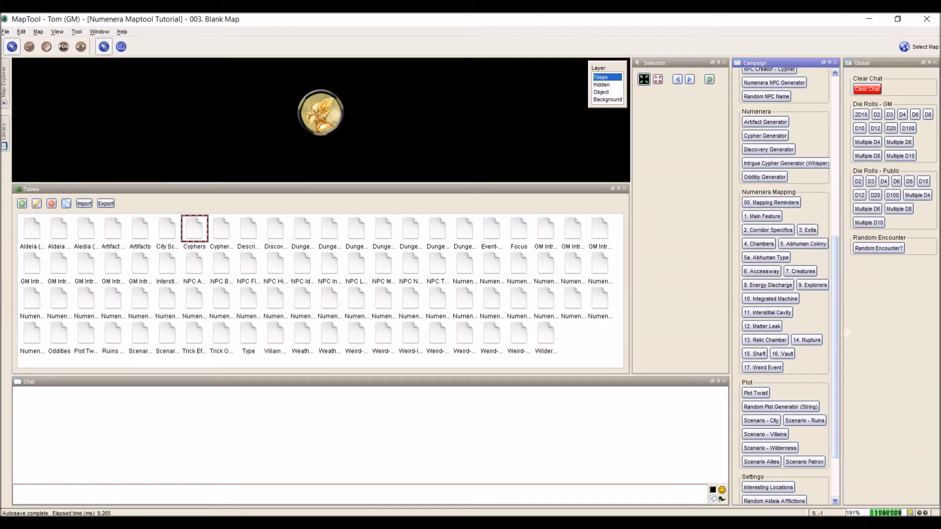
pyautogui.click(776, 219)
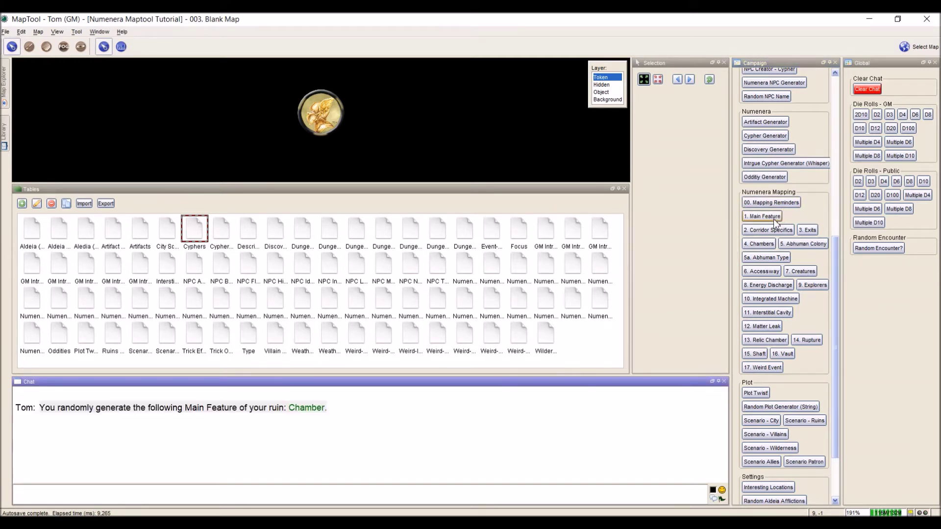
pyautogui.click(763, 245)
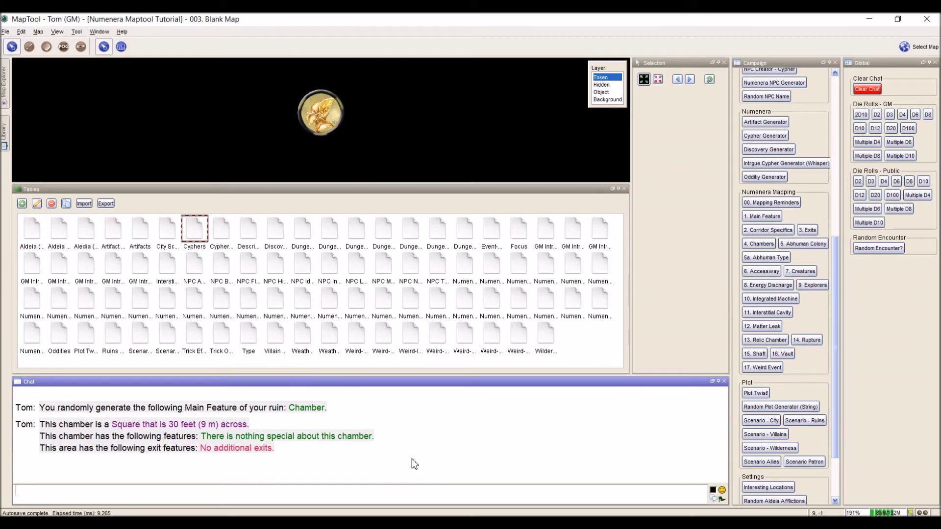
# Clear the ruin generation results from the chat
pyautogui.scroll(5, 789, 429)
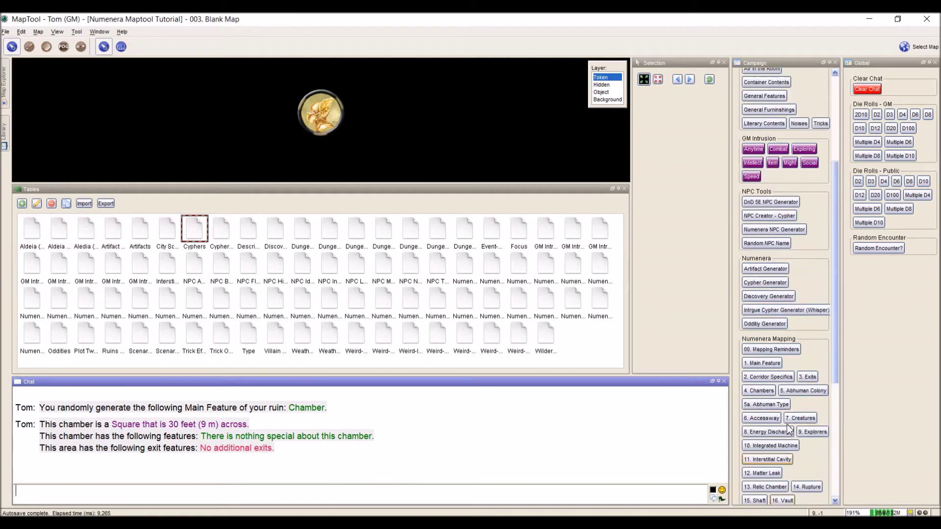
pyautogui.scroll(6, 789, 429)
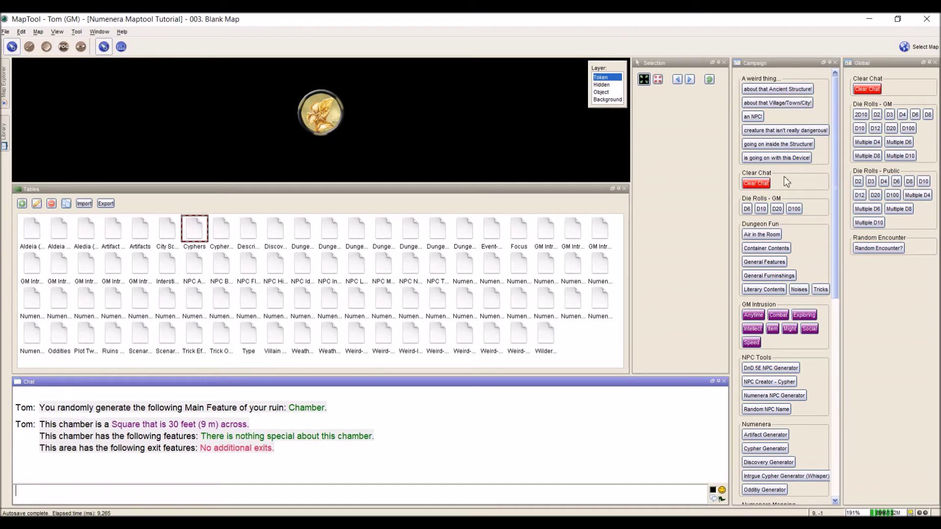
pyautogui.click(762, 183)
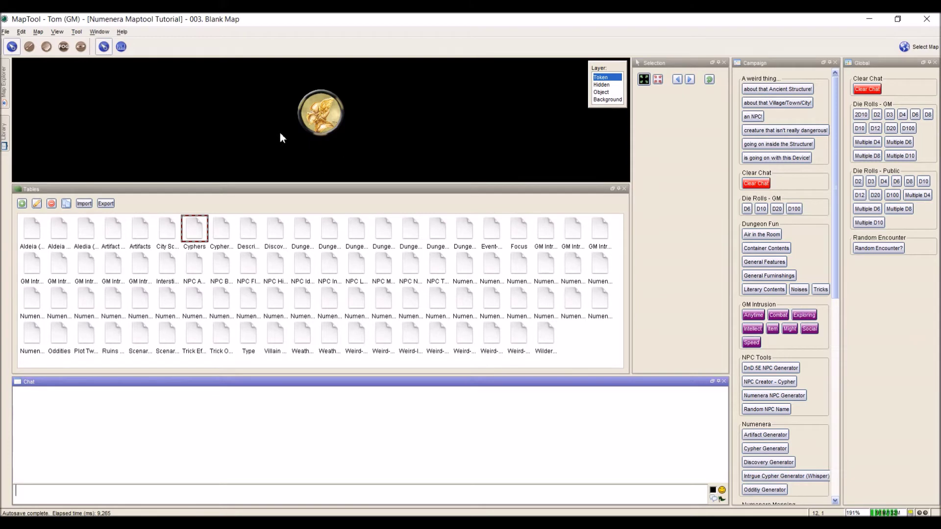
# Run the Hero token's Attack macro with attack bonus 5, target AC 15, damage die 1d12 and damage modifier 6
pyautogui.click(314, 111)
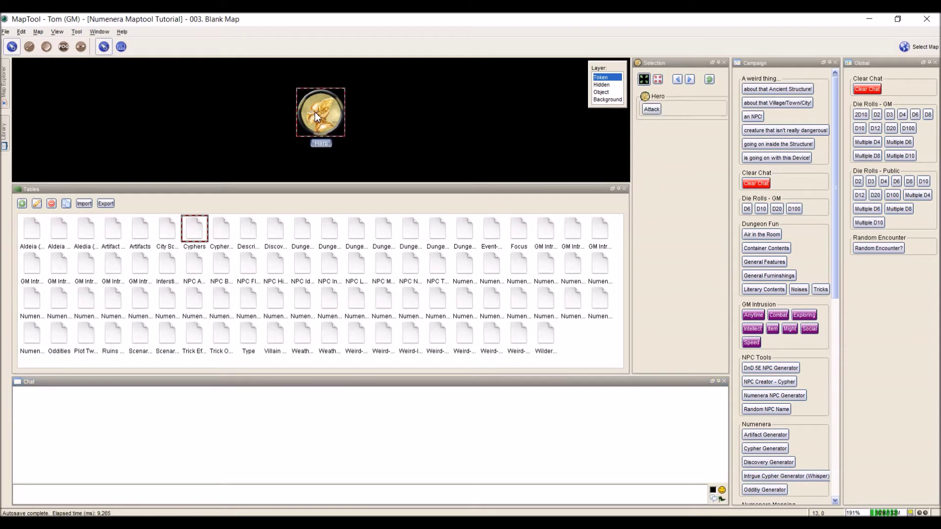
pyautogui.click(652, 110)
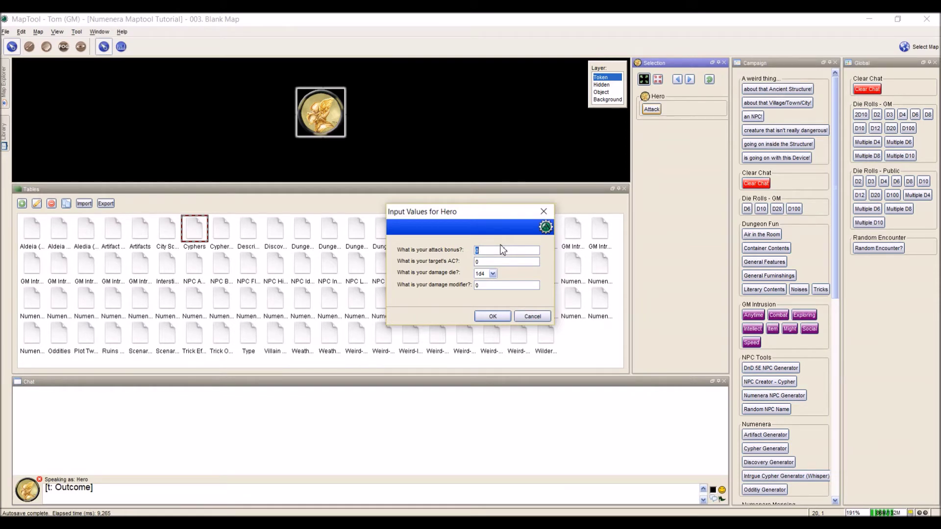
pyautogui.write('5')
pyautogui.press('Tab')
pyautogui.write('15')
pyautogui.click(493, 274)
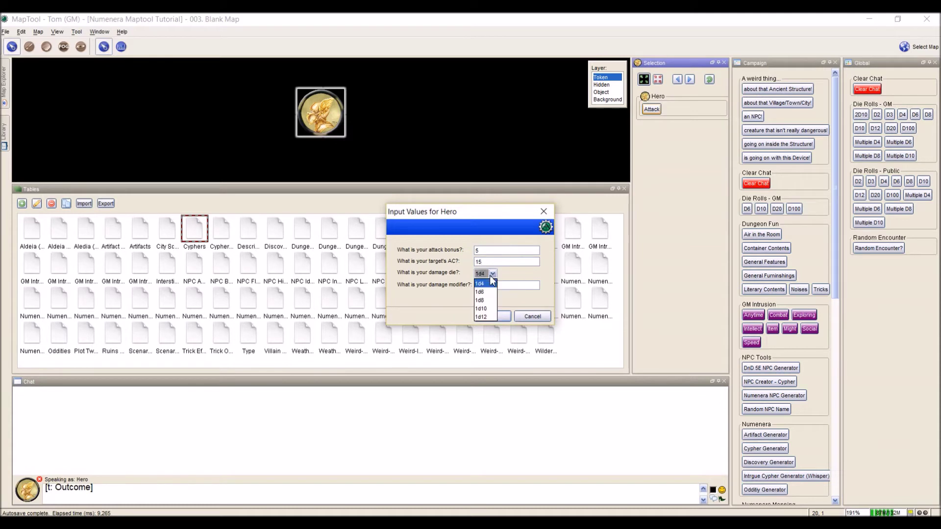
pyautogui.click(483, 317)
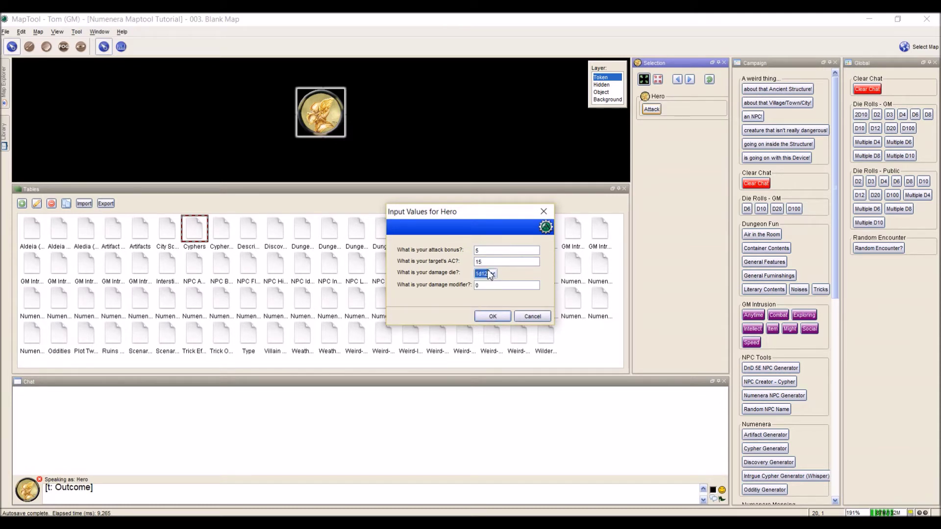
pyautogui.press('Tab')
pyautogui.write('6')
pyautogui.click(492, 316)
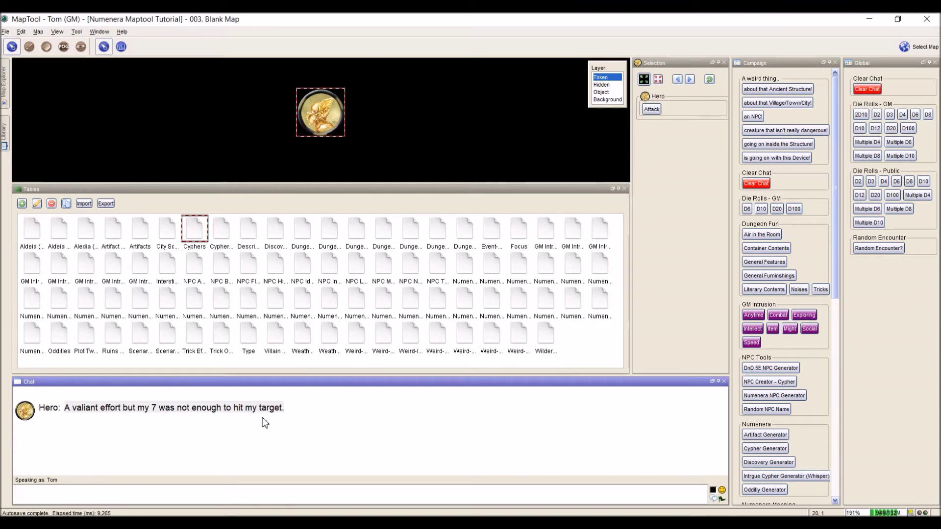
pyautogui.rightClick(659, 112)
pyautogui.click(672, 118)
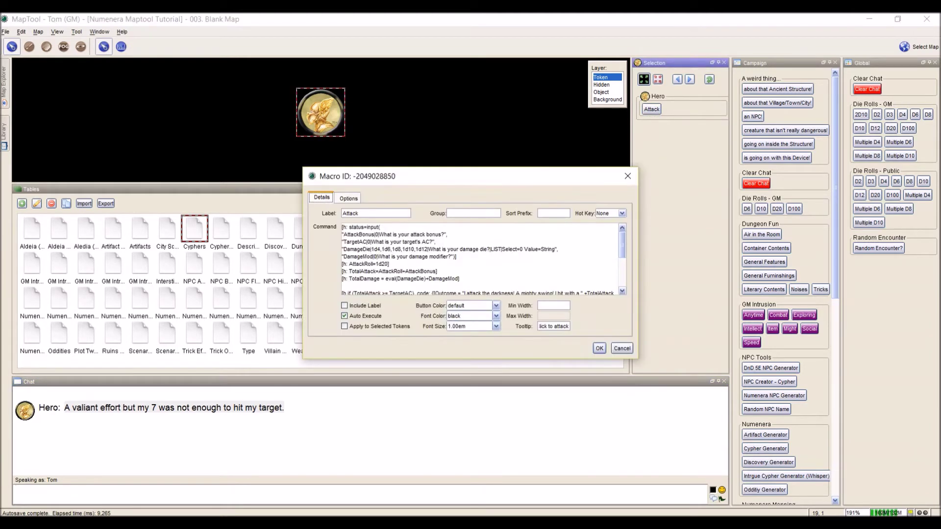
pyautogui.click(622, 348)
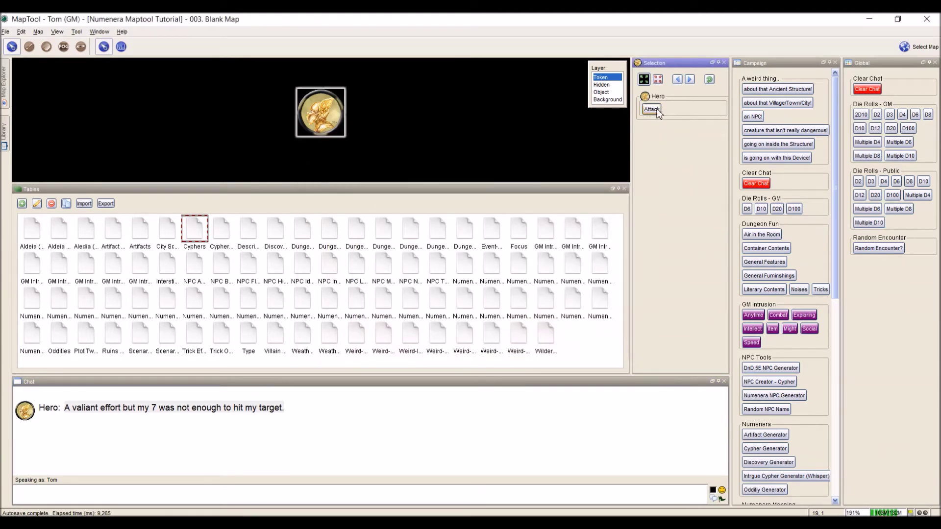
# Run the Hero's Attack macro with damage modifier 5, keeping the other inputs at their defaults
pyautogui.click(652, 109)
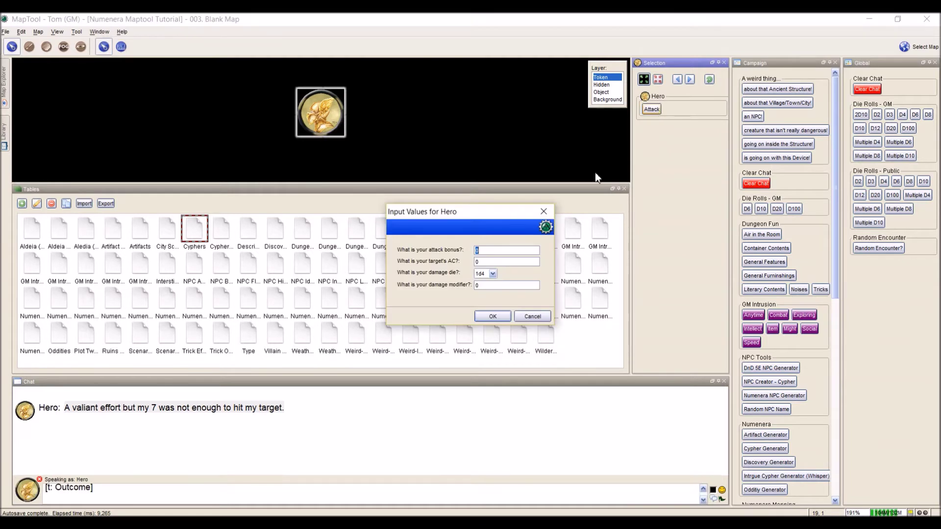
pyautogui.press('Tab')
pyautogui.press('Tab')
pyautogui.press('Tab')
pyautogui.write('5')
pyautogui.click(500, 315)
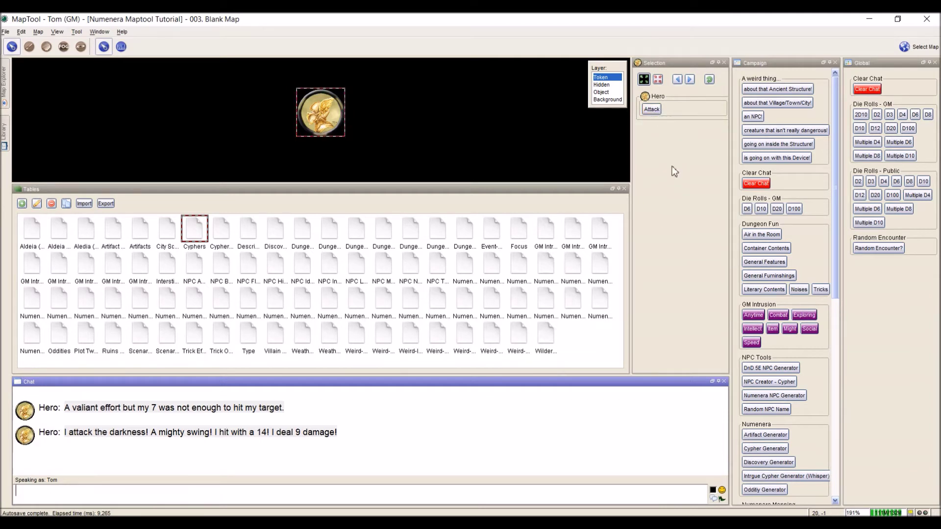
# Change AttackRoll to a fixed 1 in the Hero's Attack macro and run the attack with all default inputs
pyautogui.rightClick(659, 109)
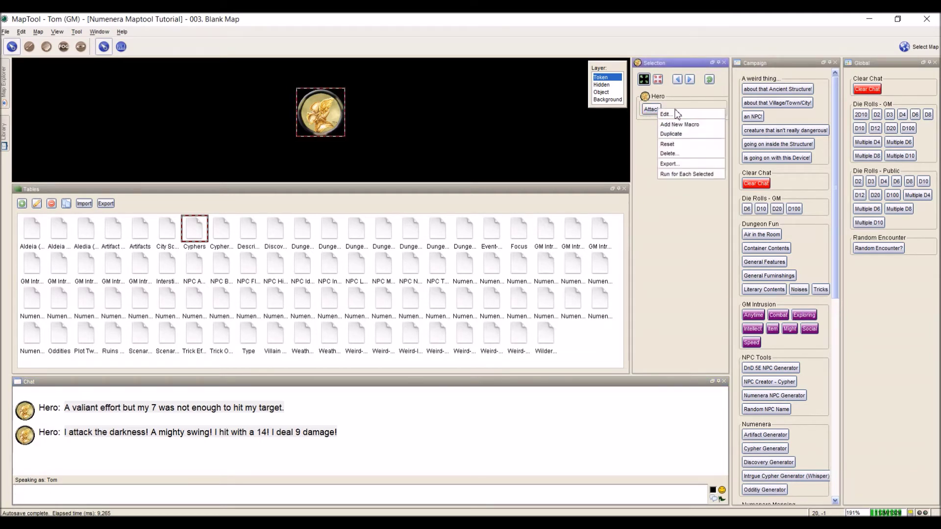
pyautogui.click(676, 115)
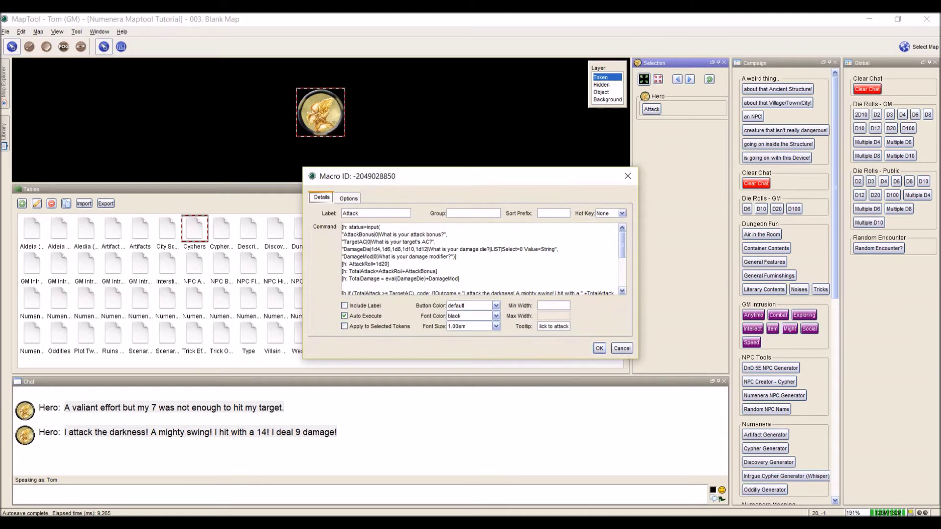
pyautogui.moveTo(379, 264); pyautogui.dragTo(390, 264)
pyautogui.press('Delete')
pyautogui.click(599, 348)
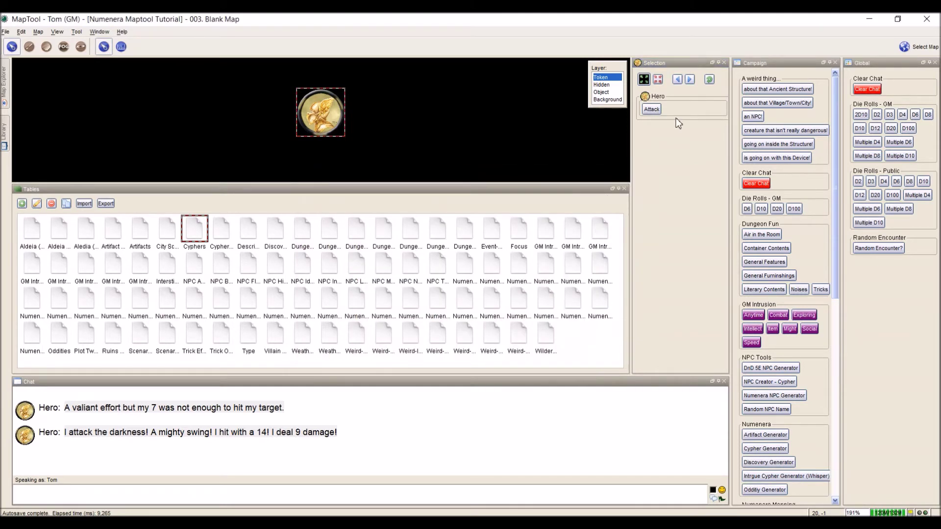
pyautogui.click(652, 110)
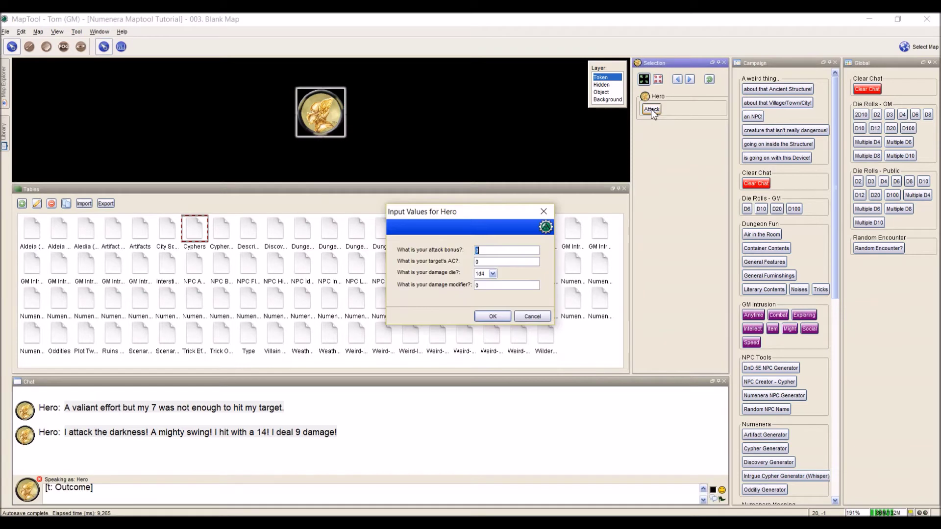
pyautogui.click(492, 314)
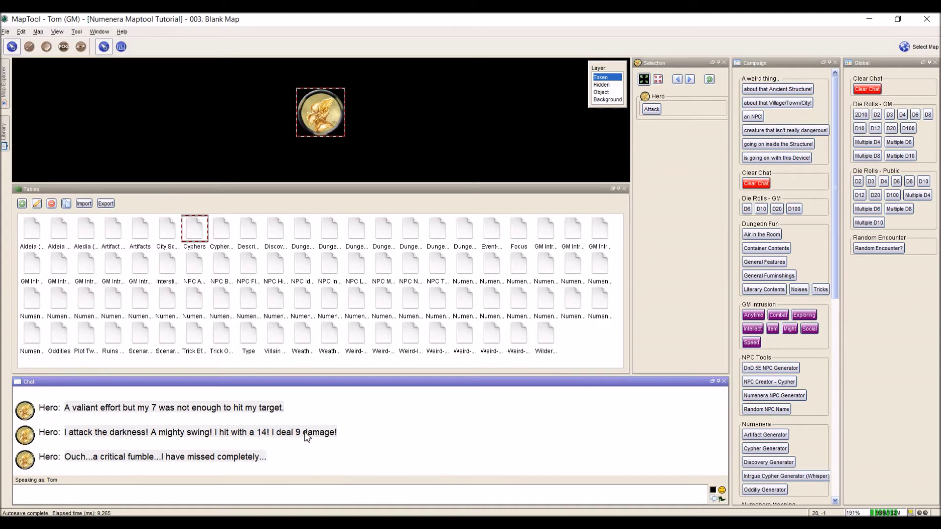
# Set AttackRoll to a fixed 20 in the Hero's Attack macro and run the attack with all default inputs
pyautogui.rightClick(644, 110)
pyautogui.click(658, 120)
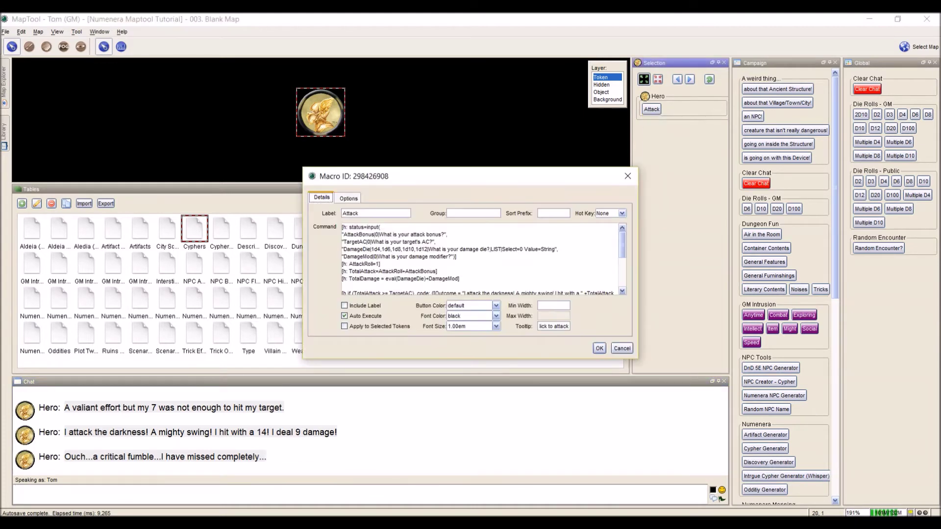
pyautogui.click(380, 264)
pyautogui.press('BackSpace')
pyautogui.write('20')
pyautogui.click(599, 348)
pyautogui.click(653, 109)
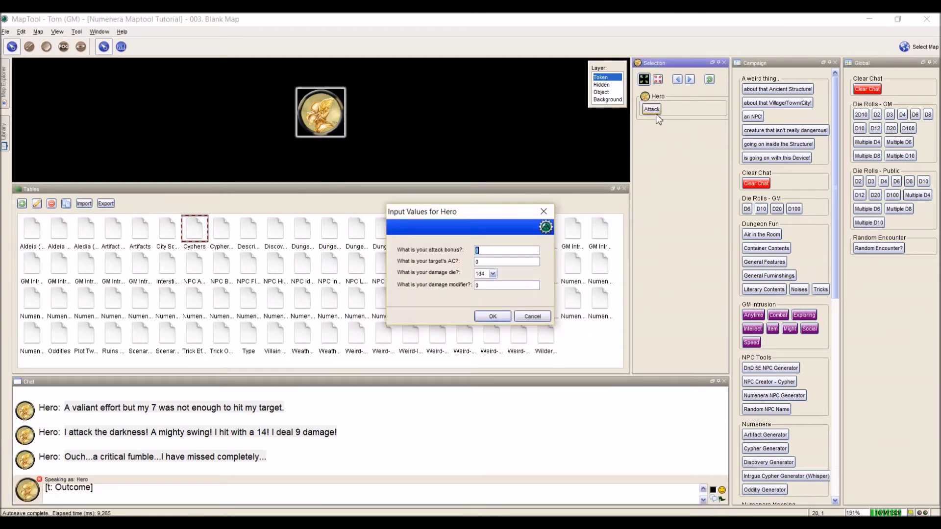
pyautogui.press('Return')
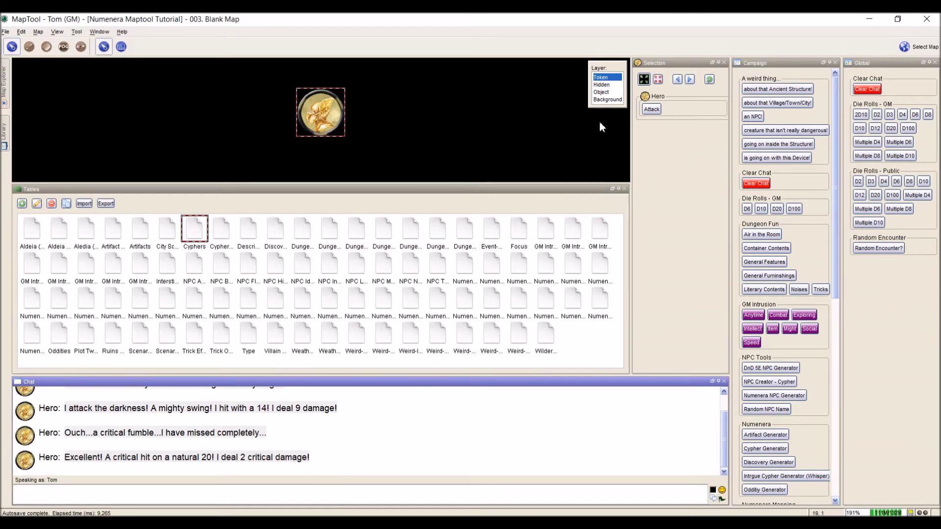
# Restore AttackRoll to a random die roll in the Hero's Attack macro and clear the chat
pyautogui.rightClick(651, 112)
pyautogui.click(657, 116)
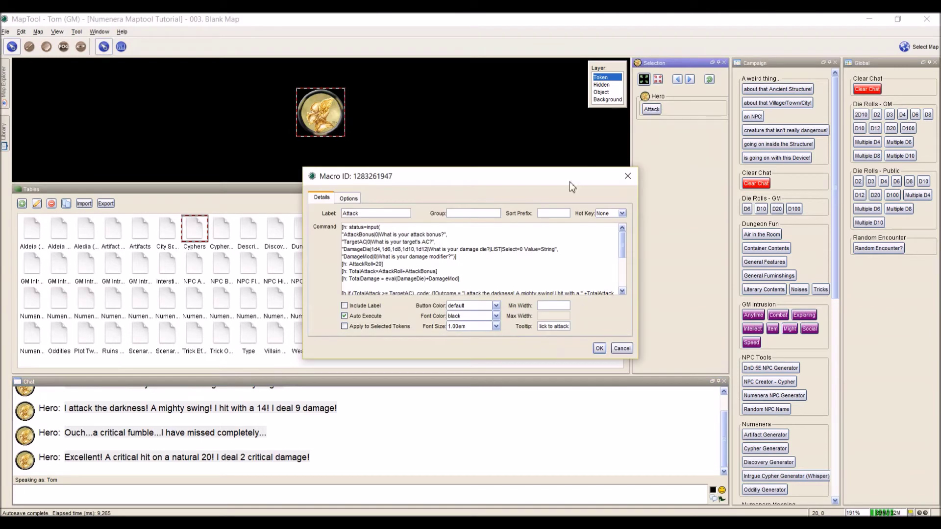
pyautogui.click(376, 263)
pyautogui.click(600, 348)
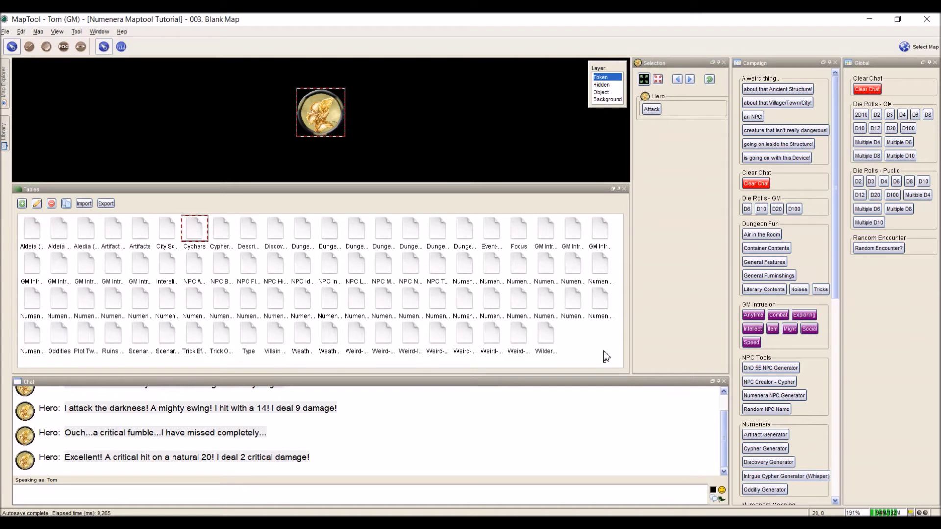
pyautogui.click(755, 183)
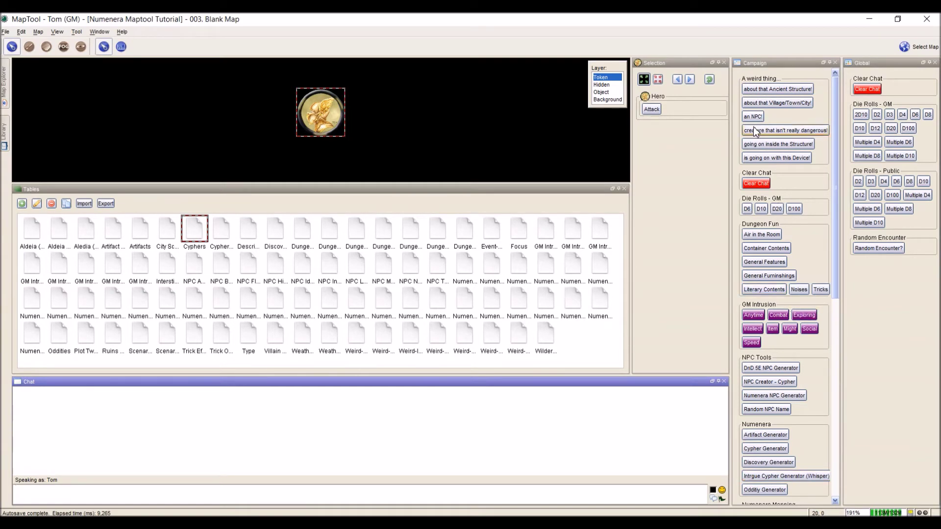
# Look through the campaign macros and deselect the Hero token to compare the macros available without a selection
pyautogui.scroll(-10, 770, 319)
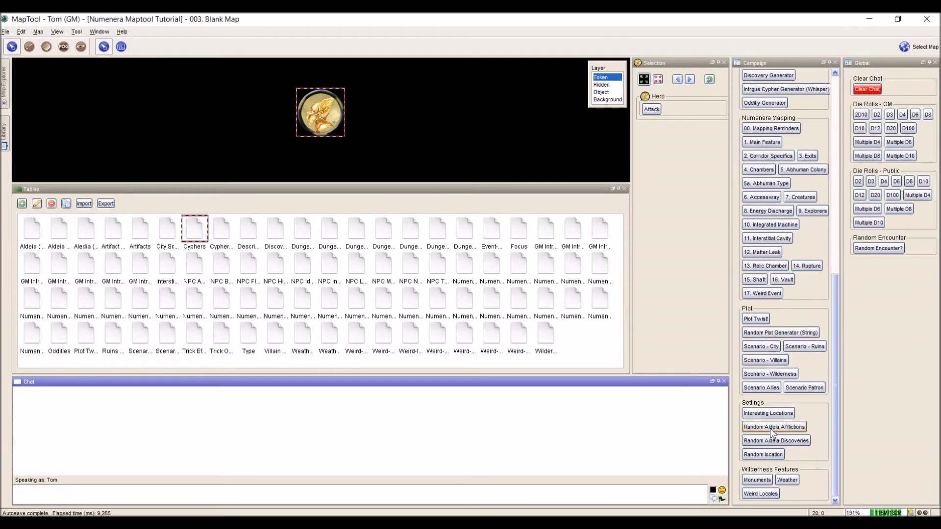
pyautogui.scroll(10, 776, 427)
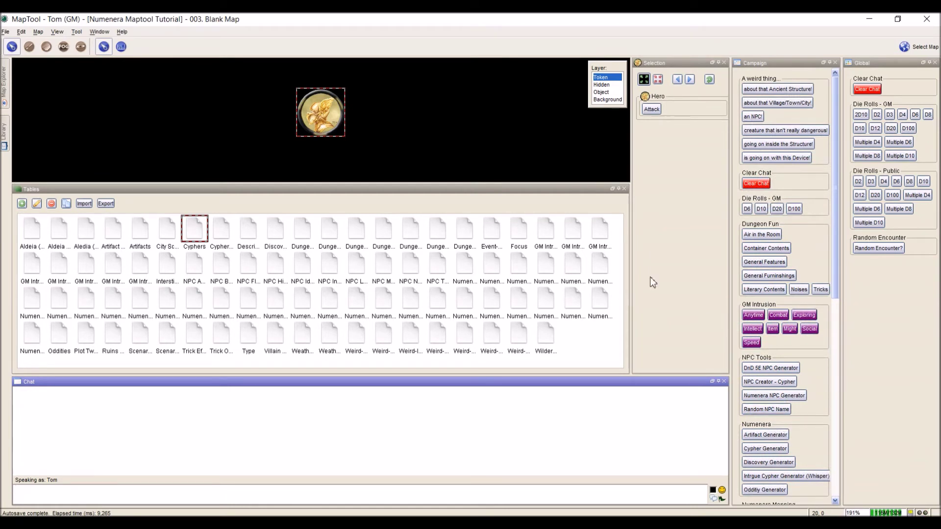
pyautogui.click(529, 137)
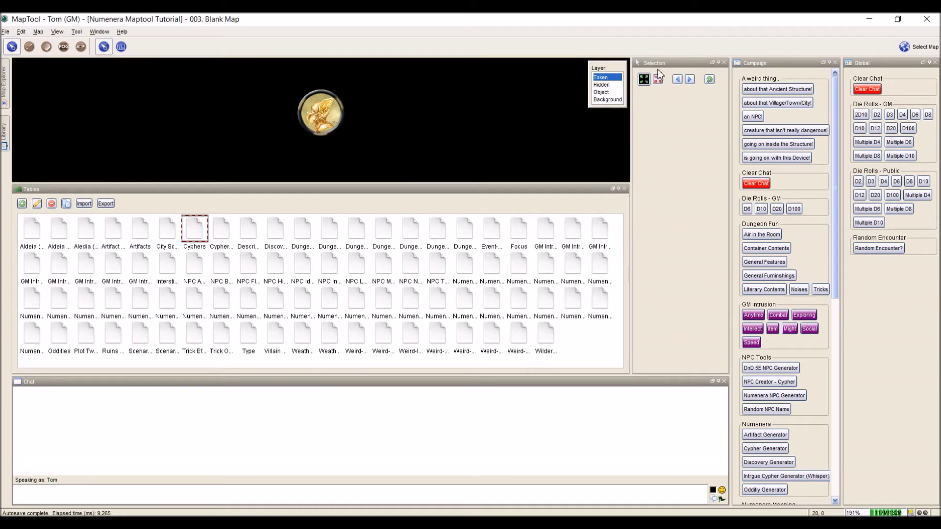
# Duplicate the Hero token, place the copy beside the original and select both tokens to view their common macros
pyautogui.click(326, 112)
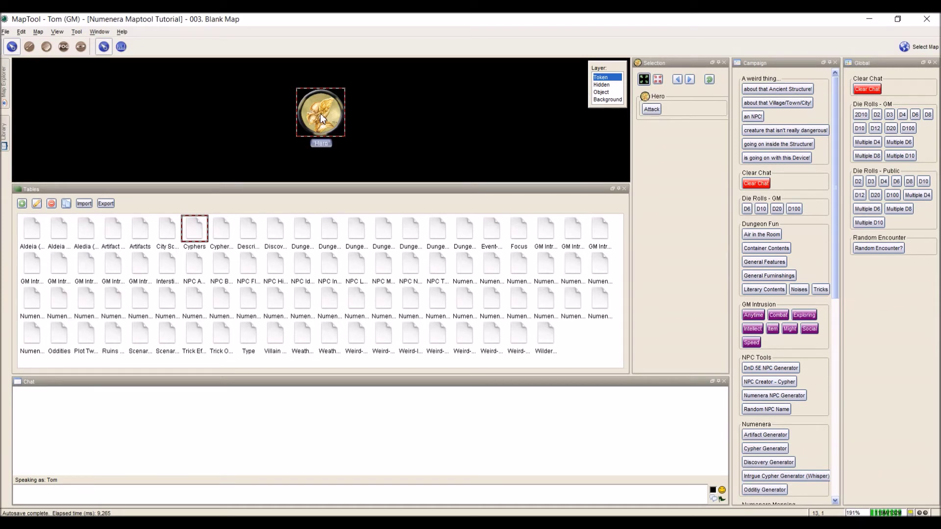
pyautogui.hotkey('ctrl', 'v')
pyautogui.moveTo(390, 144); pyautogui.dragTo(392, 109)
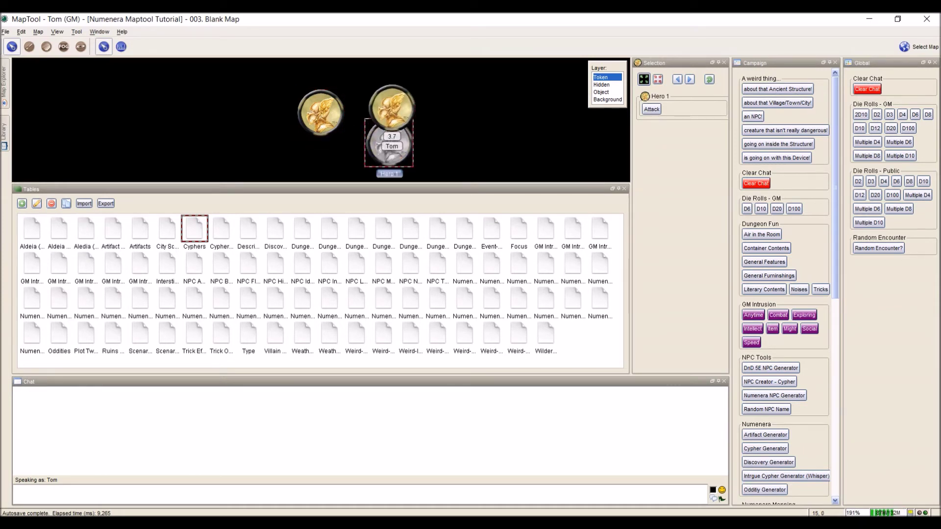
pyautogui.moveTo(447, 157); pyautogui.dragTo(285, 103)
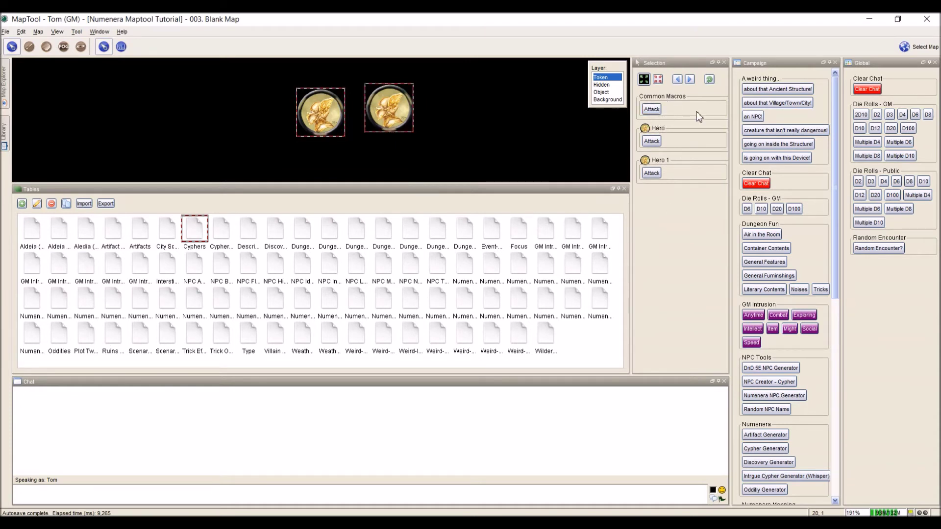
# Delete the duplicate Hero 1 token
pyautogui.moveTo(443, 152); pyautogui.dragTo(396, 102)
pyautogui.press('Delete')
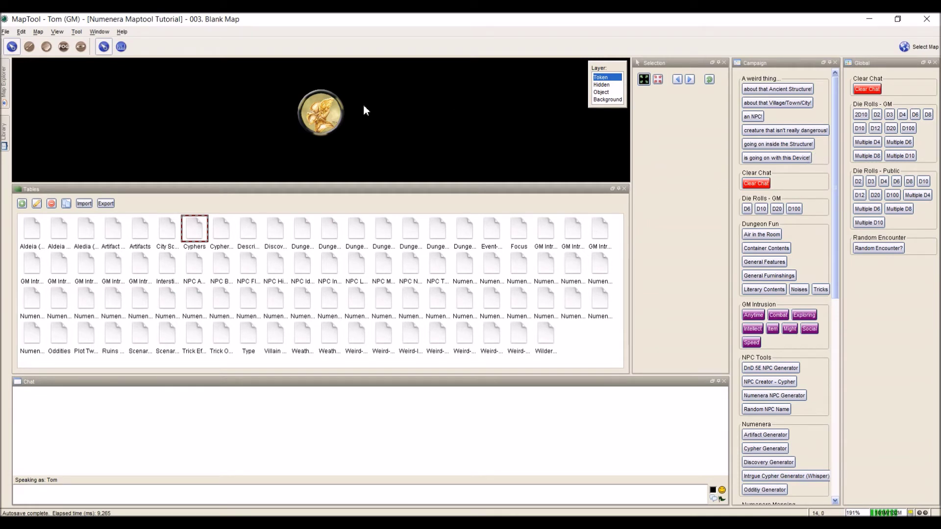
# Export the Hero token's macro group to the Desktop as a macro set named Upload
pyautogui.click(328, 116)
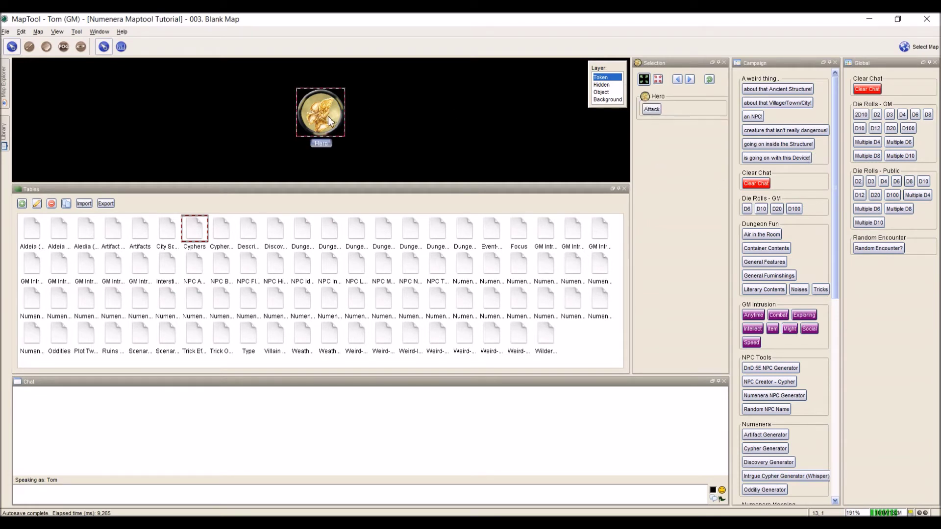
pyautogui.rightClick(686, 114)
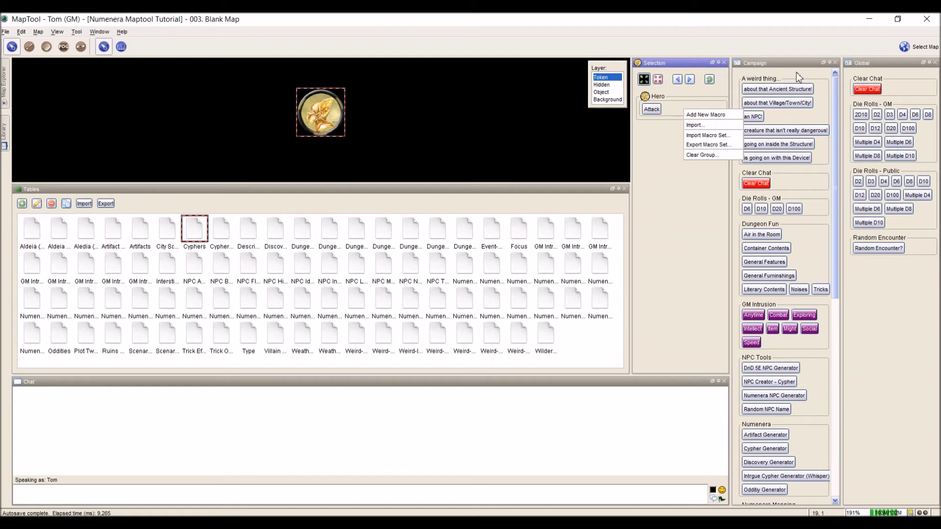
pyautogui.click(747, 89)
pyautogui.click(707, 145)
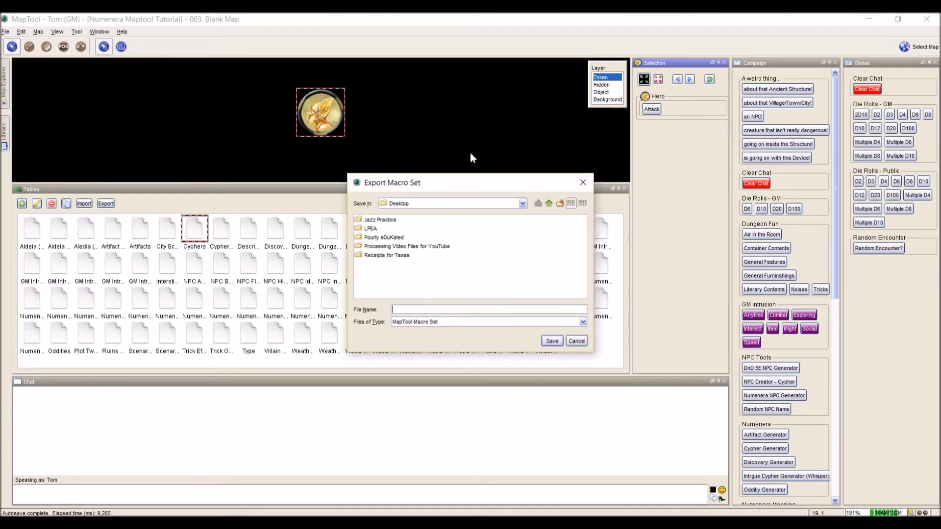
pyautogui.click(439, 203)
pyautogui.click(439, 204)
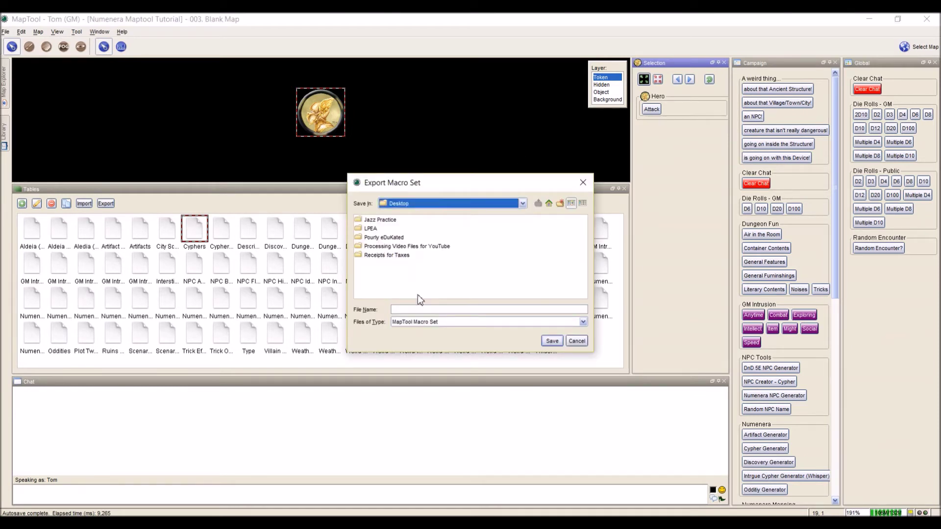
pyautogui.click(421, 310)
pyautogui.write('Attack')
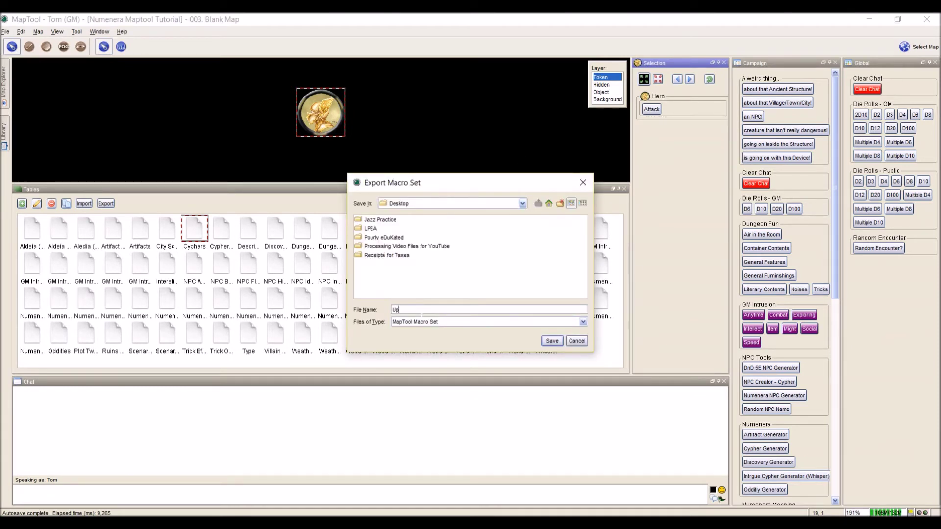
pyautogui.press('Return')
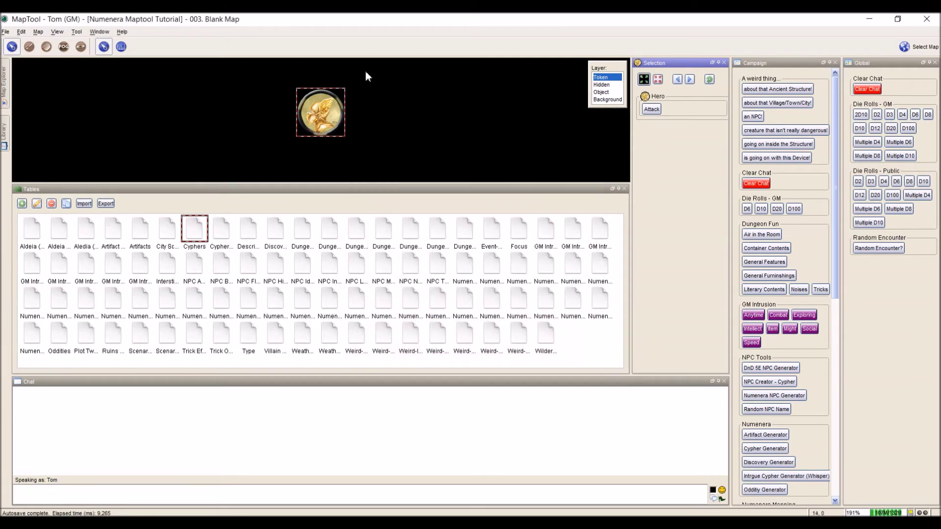
# Paste another copy of the Hero token beside the original and clear all macros from the copy
pyautogui.hotkey('ctrl', 'v')
pyautogui.moveTo(400, 141); pyautogui.dragTo(404, 113)
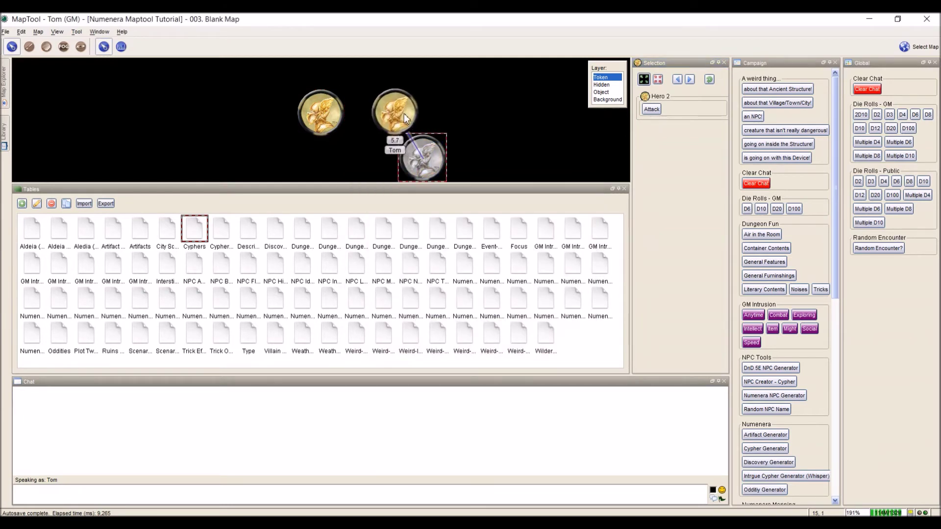
pyautogui.rightClick(676, 108)
pyautogui.click(701, 152)
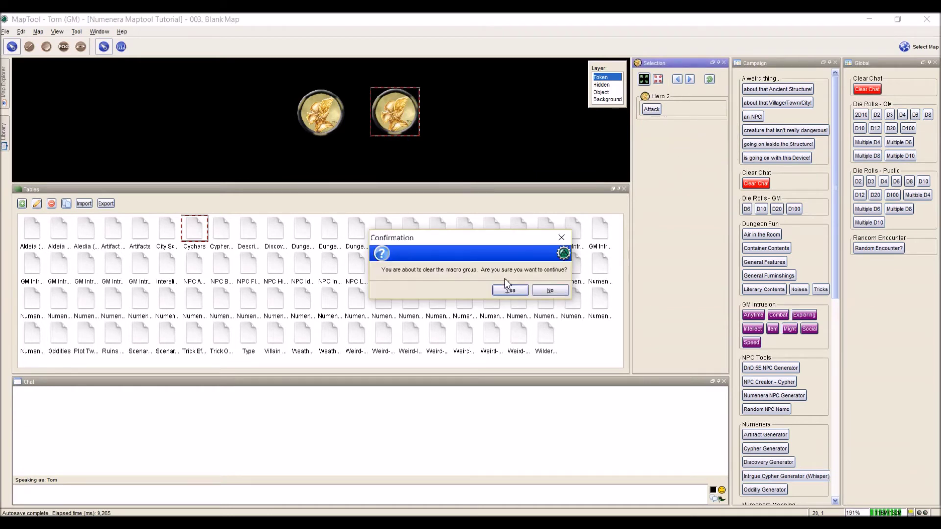
pyautogui.click(510, 289)
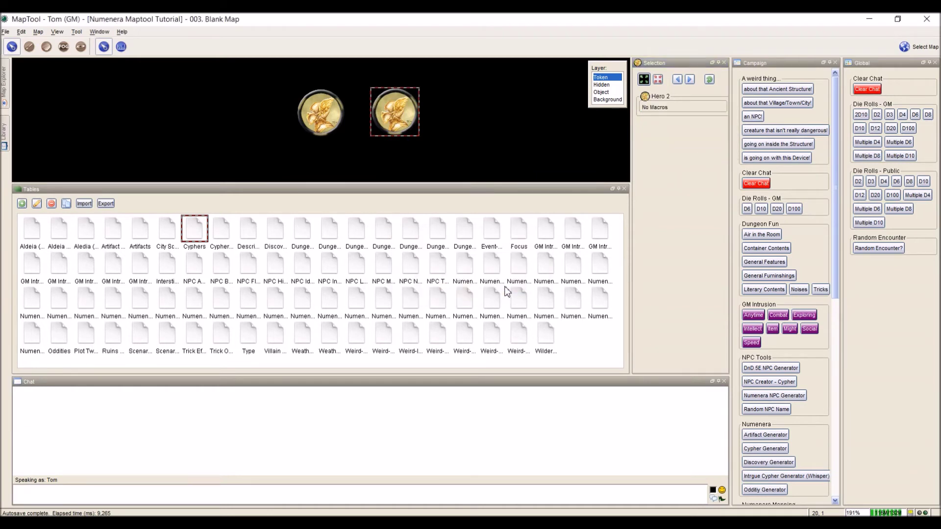
# Import the Upload macro set from the Desktop into the Hero 2 token
pyautogui.rightClick(676, 107)
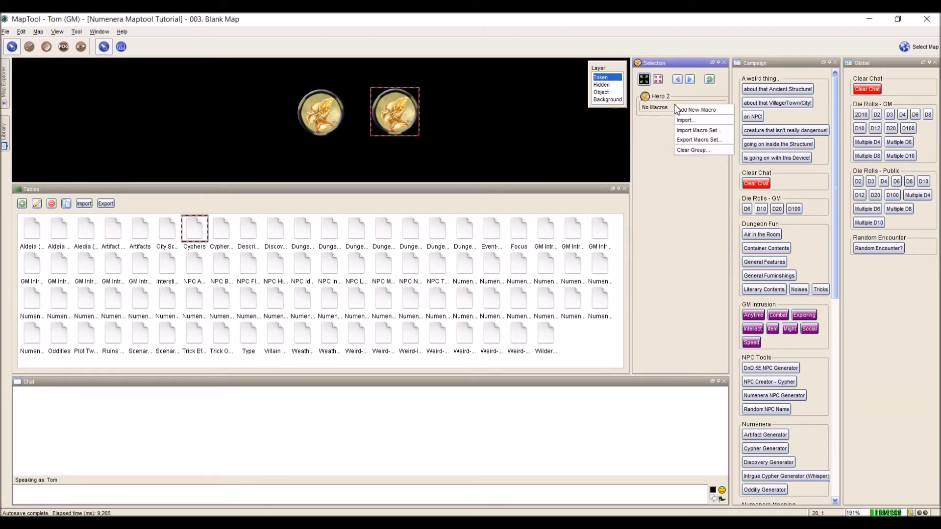
pyautogui.click(696, 132)
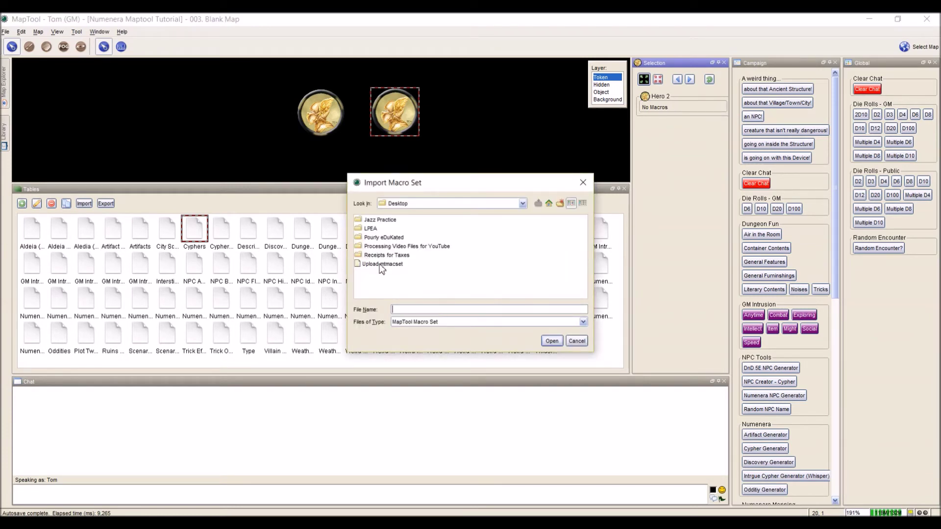
pyautogui.doubleClick(381, 265)
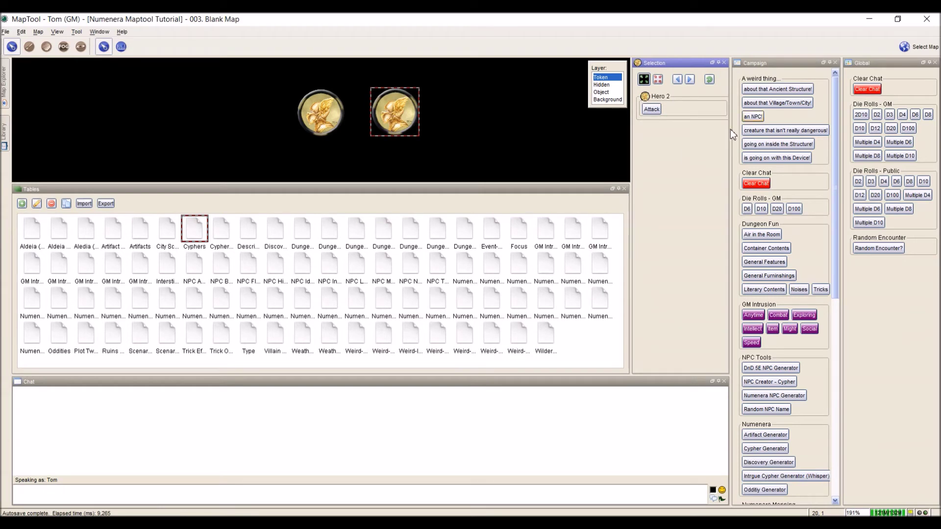
pyautogui.rightClick(822, 79)
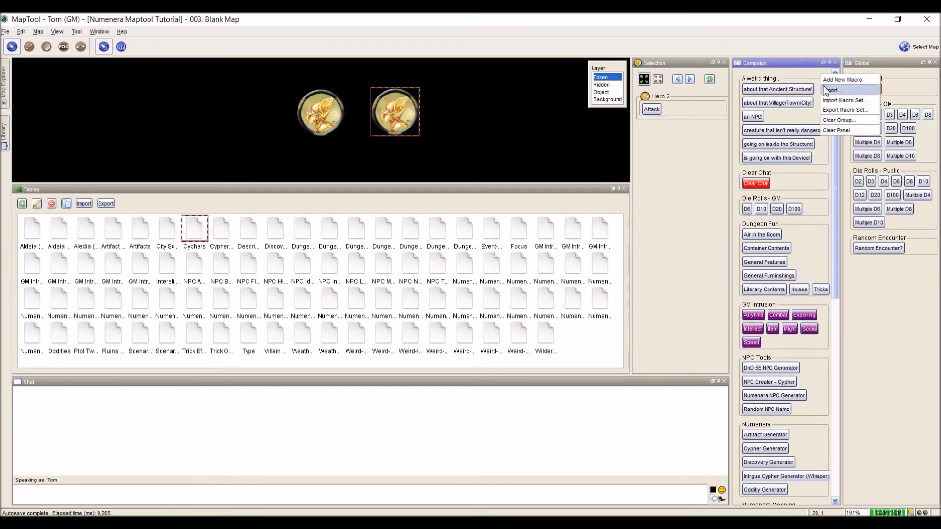
pyautogui.click(794, 73)
pyautogui.scroll(-5, 785, 397)
pyautogui.scroll(5, 808, 463)
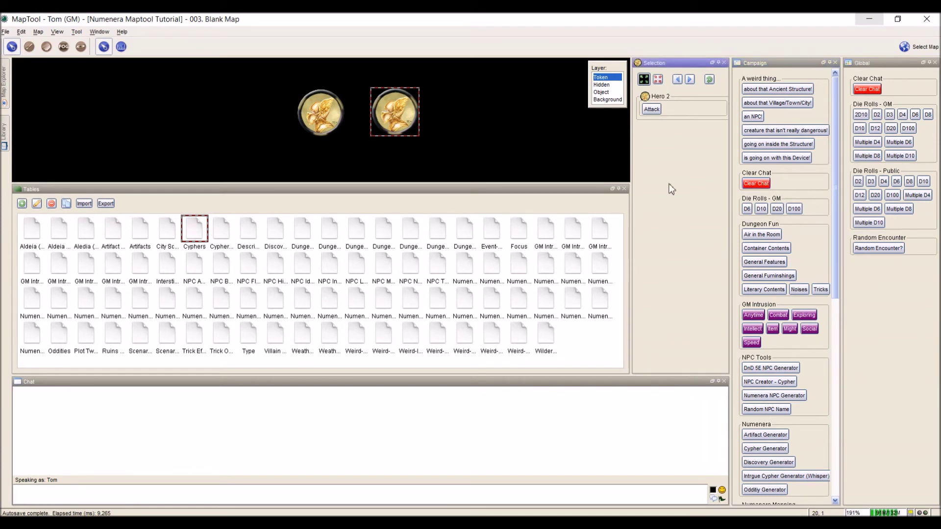
# Delete the Hero 2 token from the map
pyautogui.moveTo(473, 145); pyautogui.dragTo(364, 91)
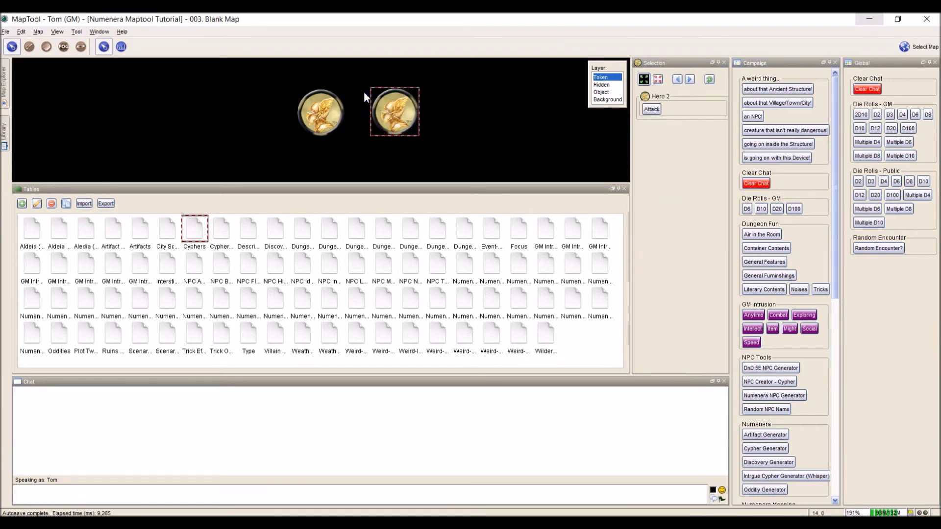
pyautogui.press('Delete')
pyautogui.click(421, 292)
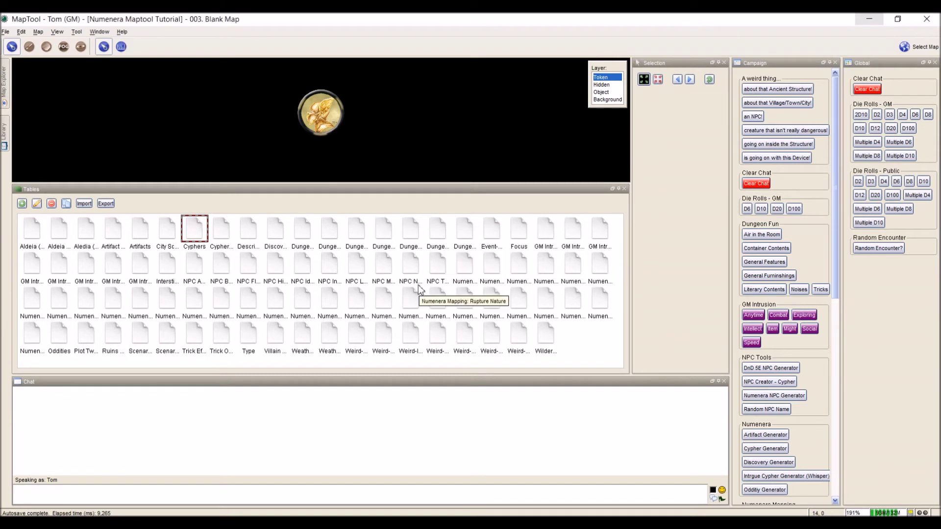
# Show the Impersonate window and impersonate the Hero token
pyautogui.click(97, 32)
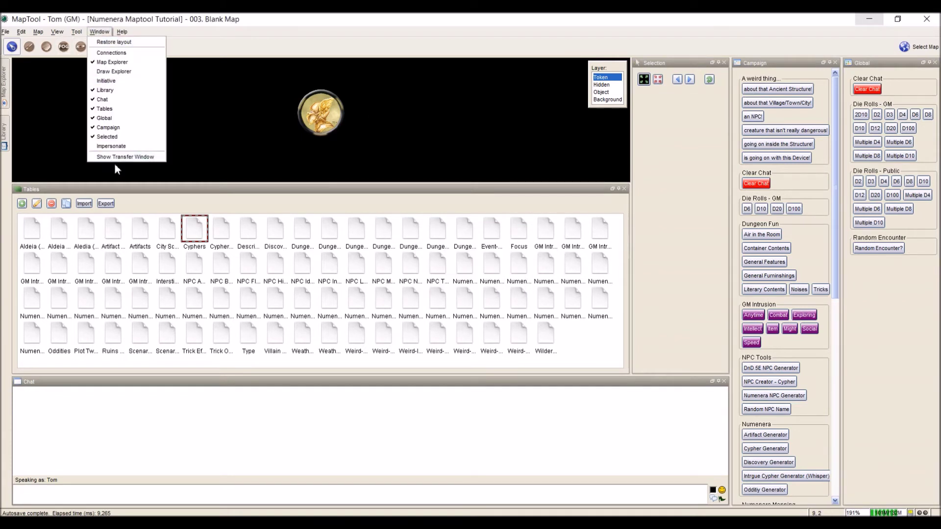
pyautogui.click(115, 146)
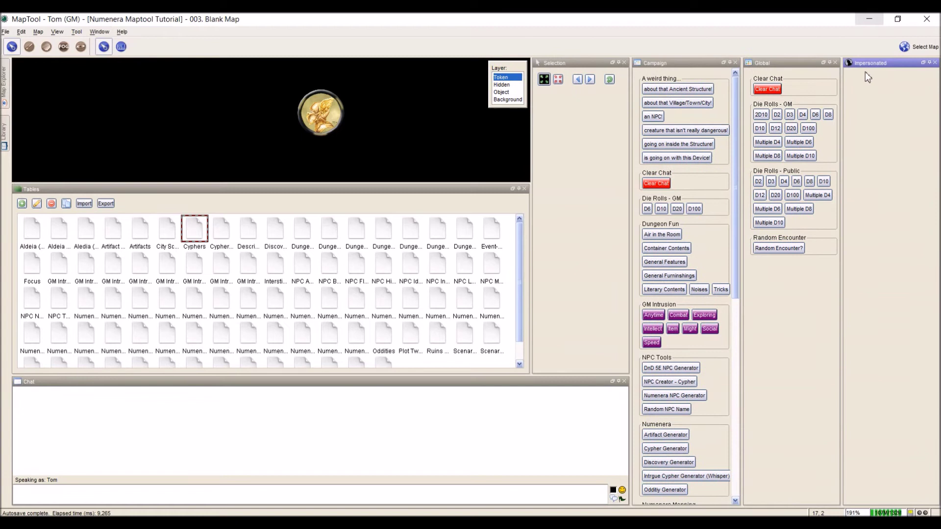
pyautogui.click(314, 123)
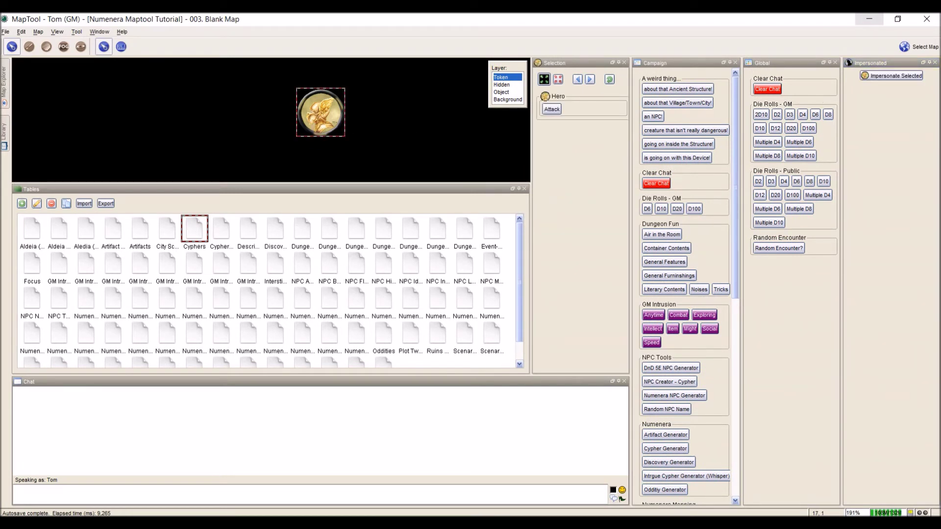
pyautogui.click(896, 76)
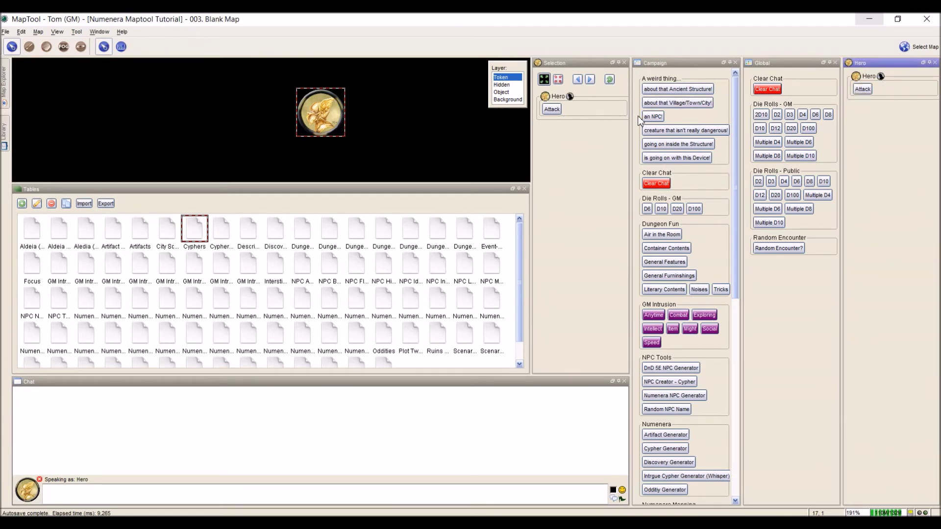
# Run the impersonated Hero's Attack macro from the selected token's macros with all default inputs
pyautogui.click(552, 109)
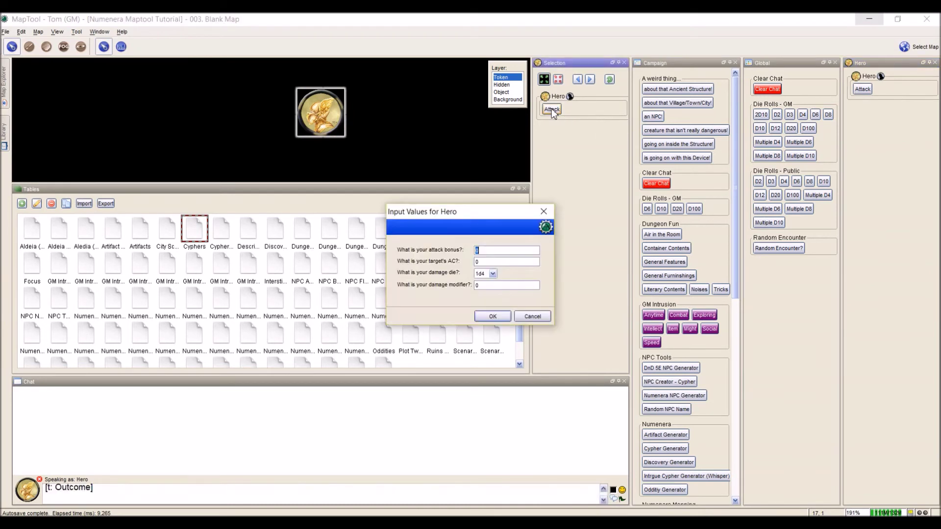
pyautogui.press('Return')
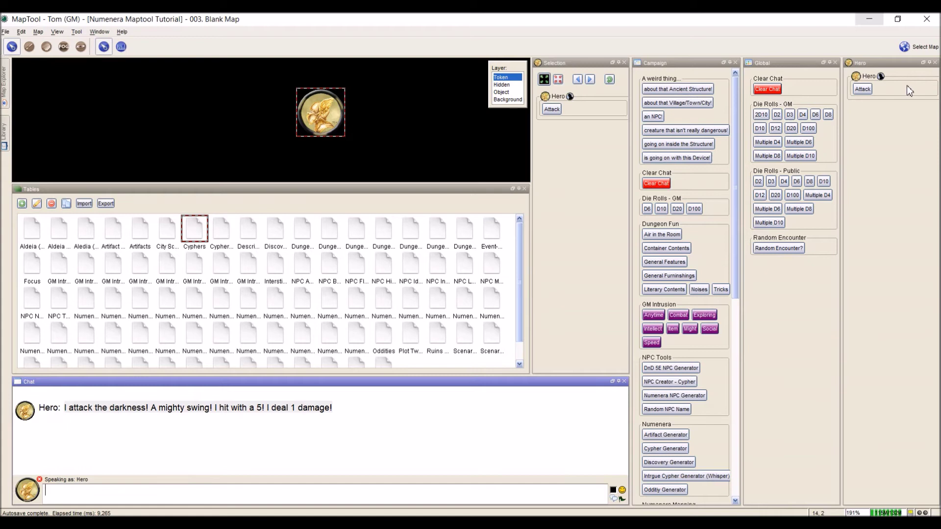
# Run the Hero's Attack macro from the impersonated token's macros with all default inputs
pyautogui.click(869, 90)
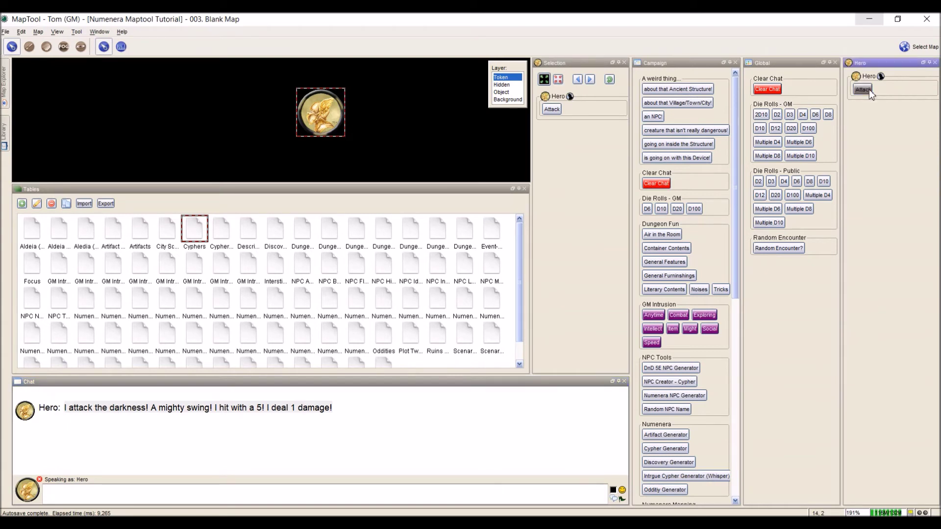
pyautogui.press('Return')
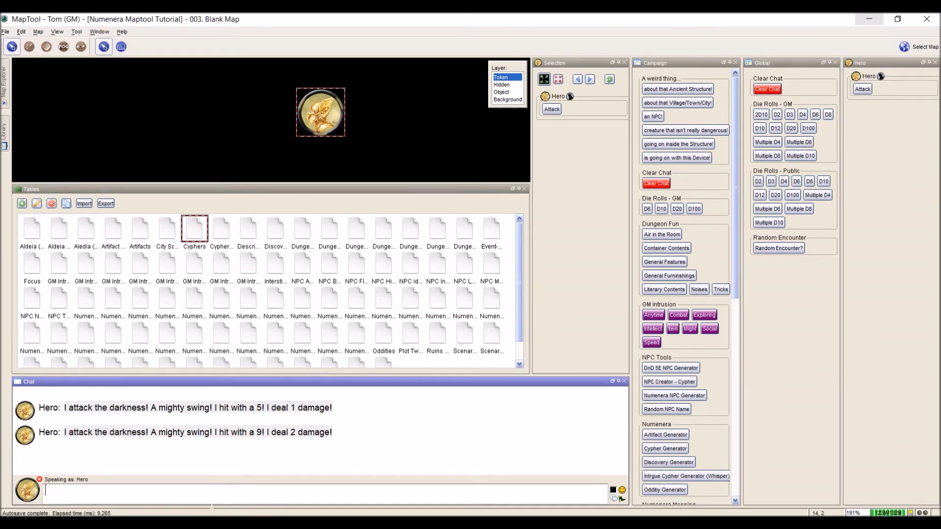
# Send the chat message "Go to the mountains for the dragon!" while speaking as Hero
pyautogui.write('Go to the mountains for')
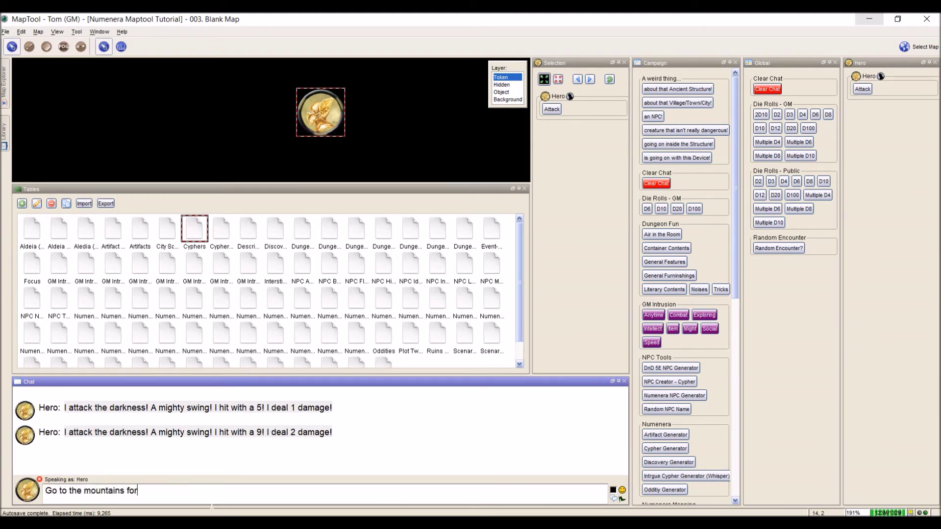
pyautogui.write(' the dragon!')
pyautogui.press('Return')
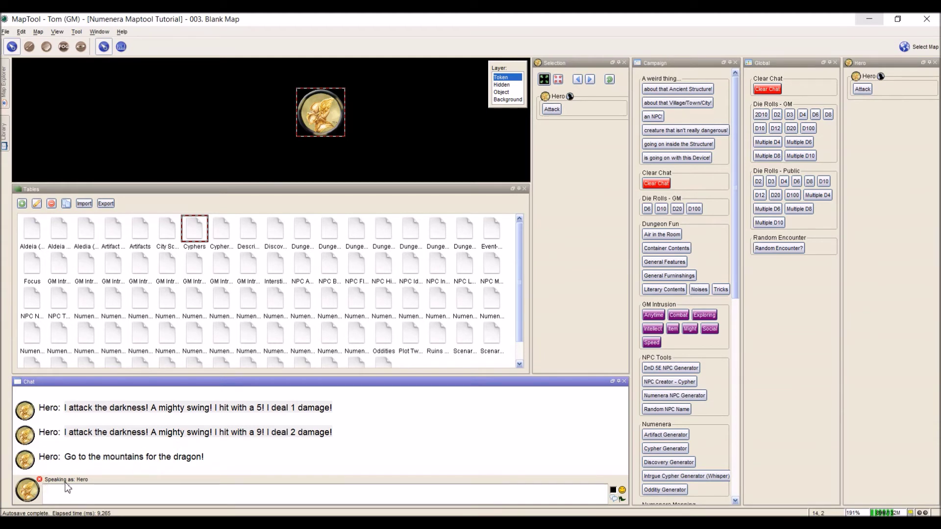
# Stop impersonating Hero, clear the chat and close the Impersonated window
pyautogui.click(39, 480)
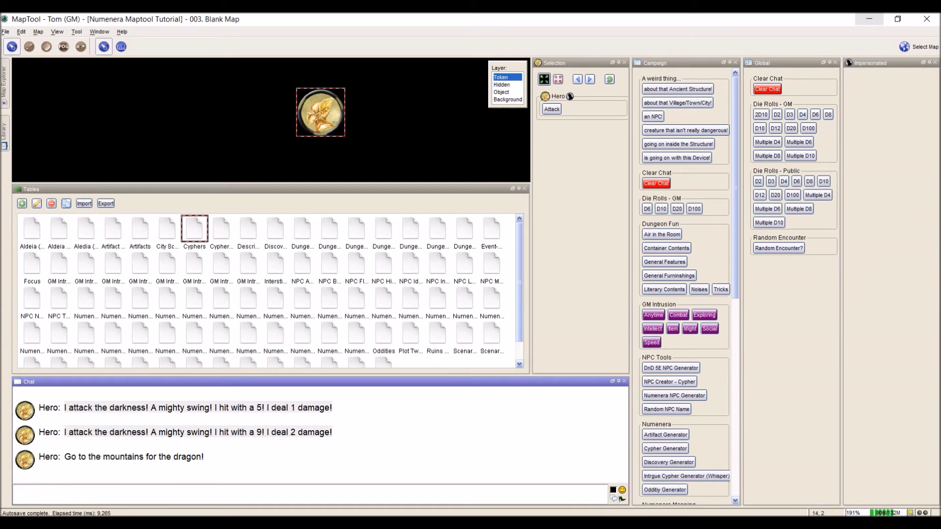
pyautogui.click(652, 184)
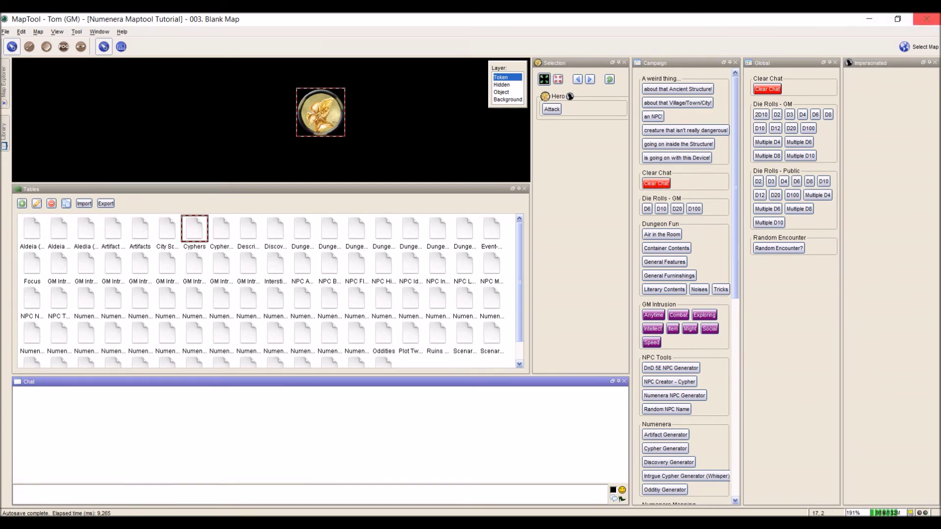
pyautogui.click(935, 63)
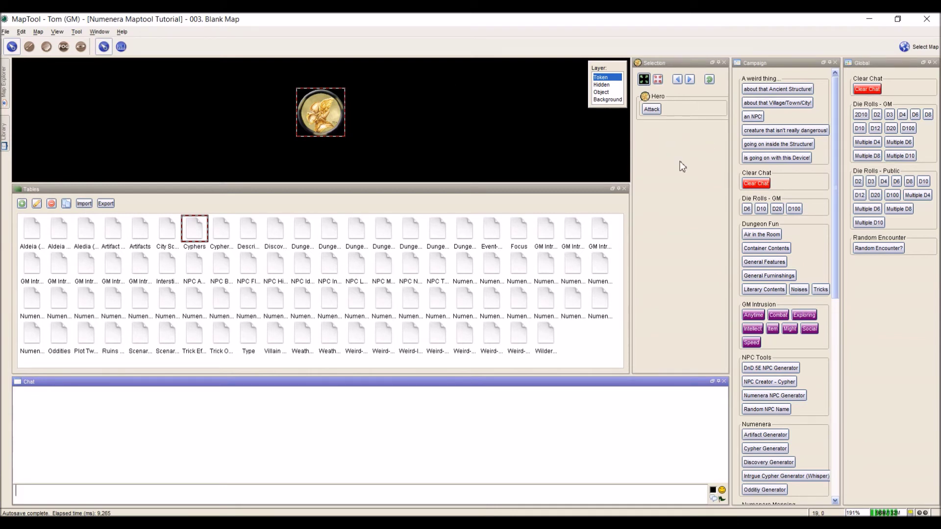
pyautogui.click(686, 175)
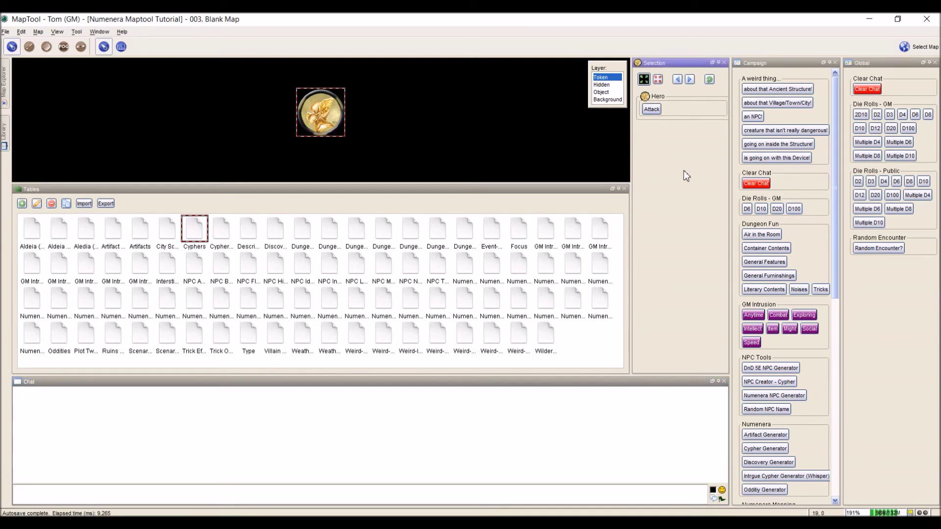
pyautogui.rightClick(692, 99)
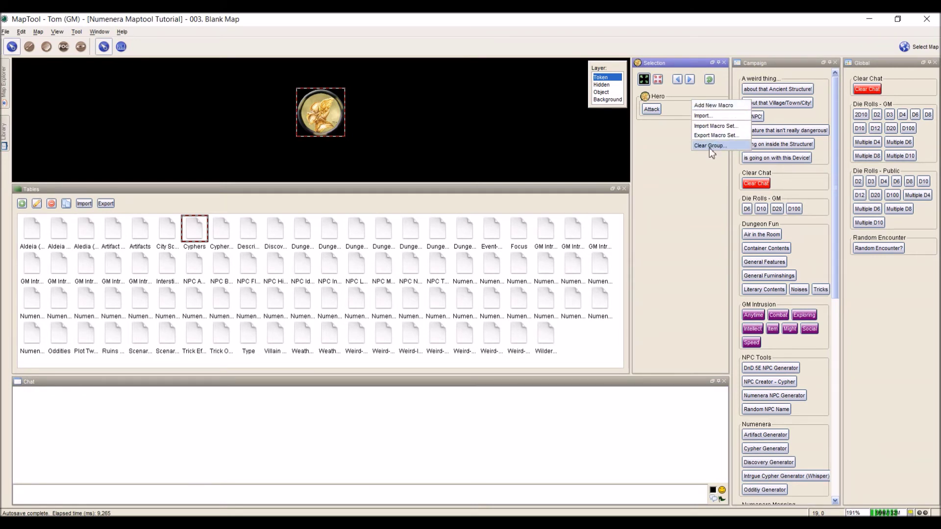
pyautogui.rightClick(655, 112)
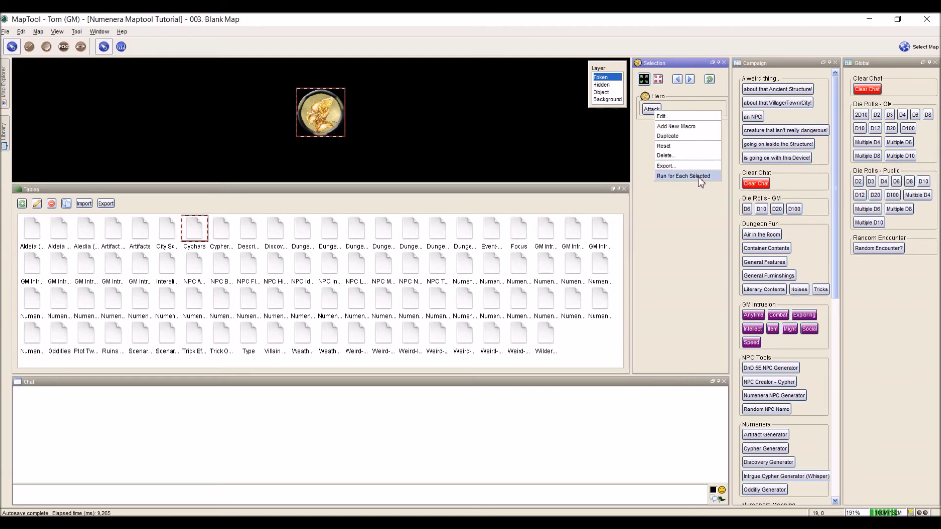
pyautogui.click(854, 289)
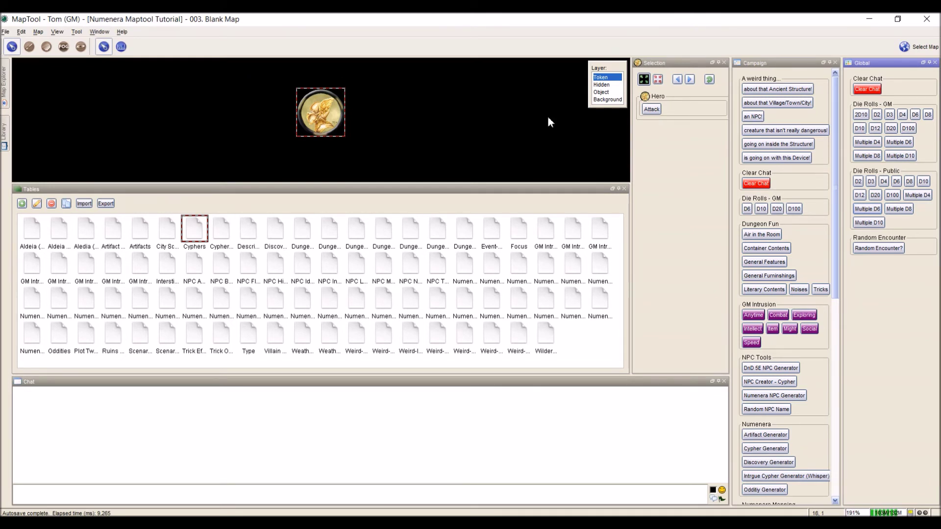
# Review the details of the Hero's Attack macro in its editor and leave without saving
pyautogui.rightClick(655, 111)
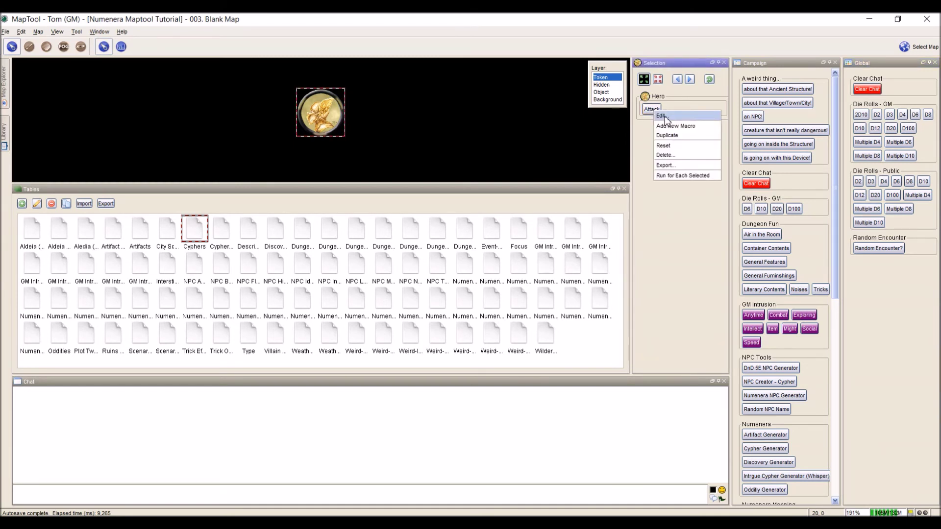
pyautogui.click(662, 116)
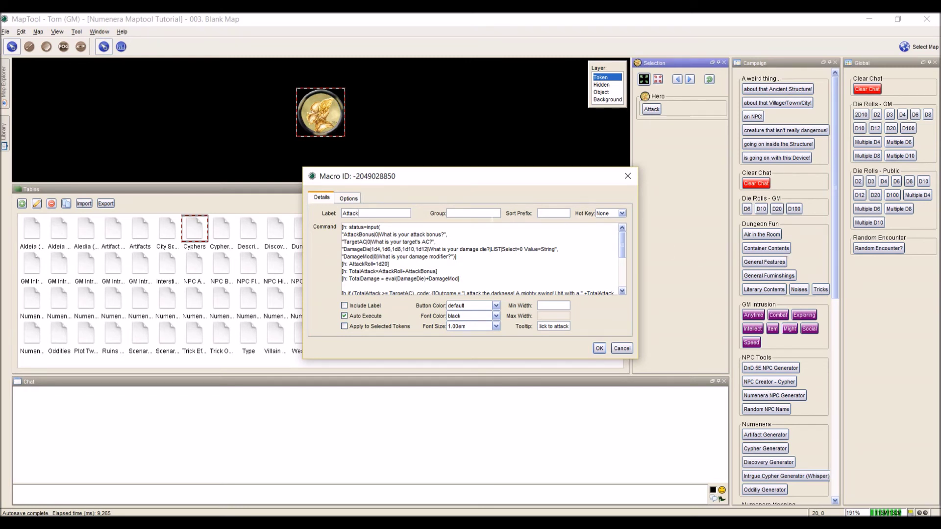
pyautogui.click(622, 348)
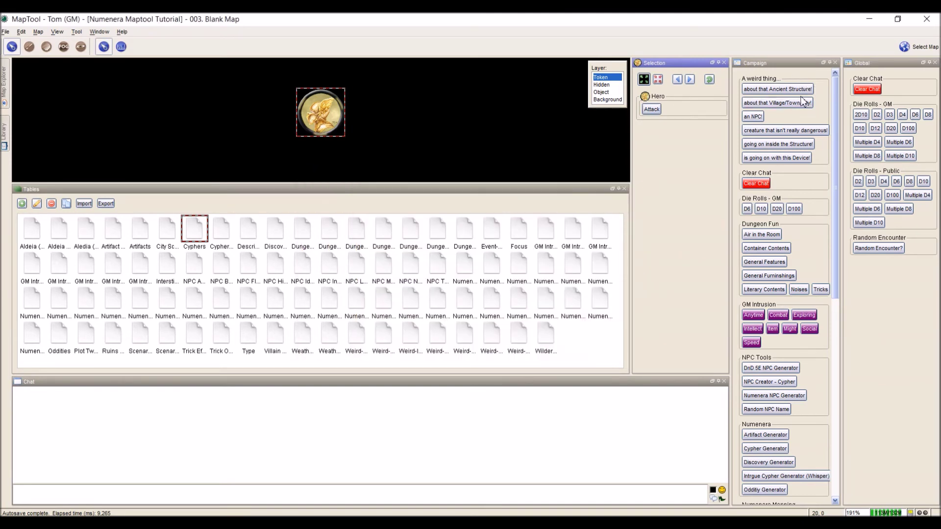
# Duplicate the Speed macro in the campaign's GM Intrusion group
pyautogui.scroll(-3, 802, 86)
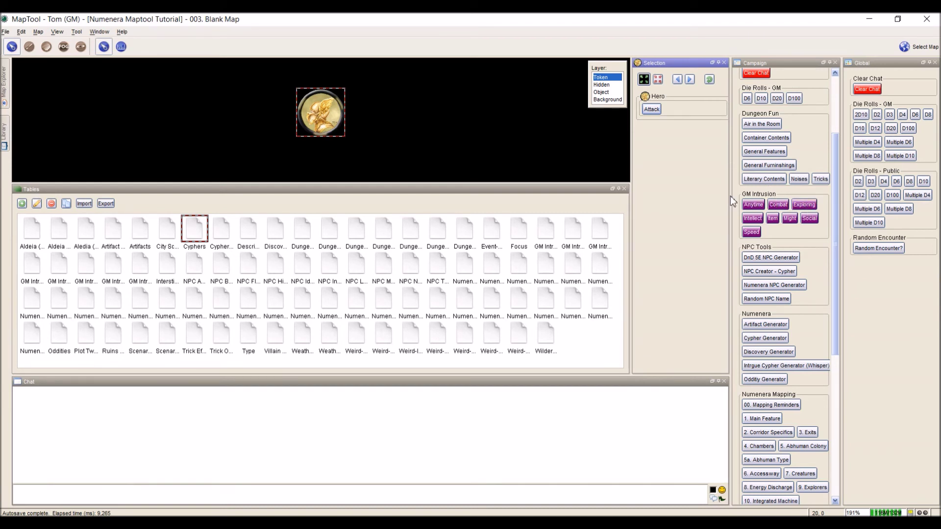
pyautogui.rightClick(757, 237)
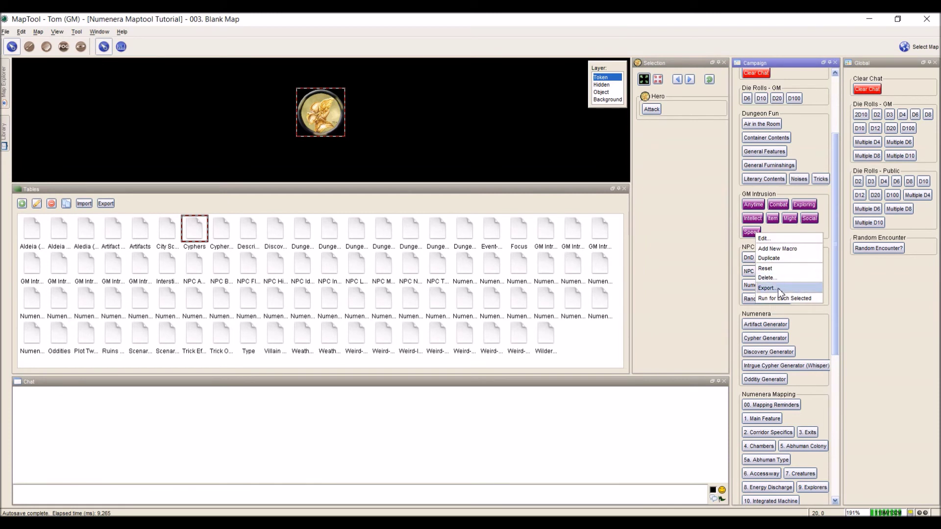
pyautogui.click(779, 259)
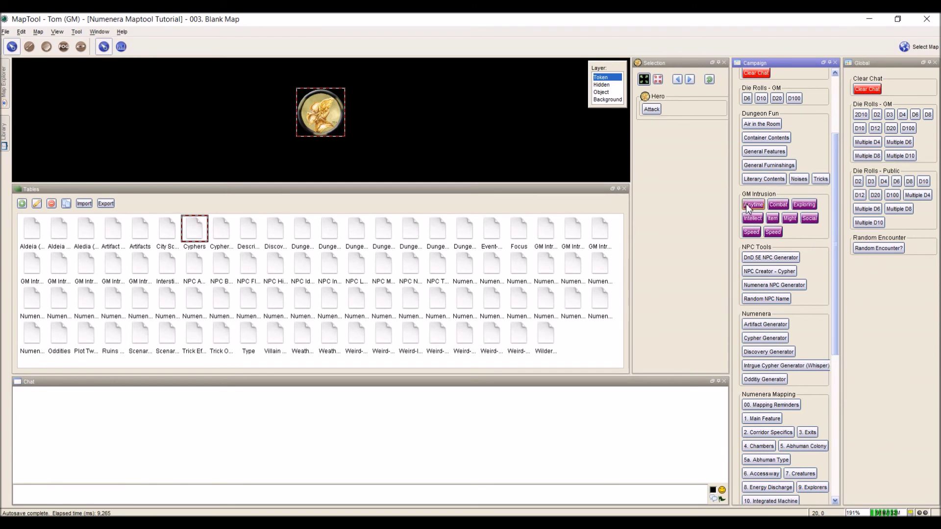
# Delete the duplicate Speed macro from the GM Intrusion group
pyautogui.rightClick(774, 235)
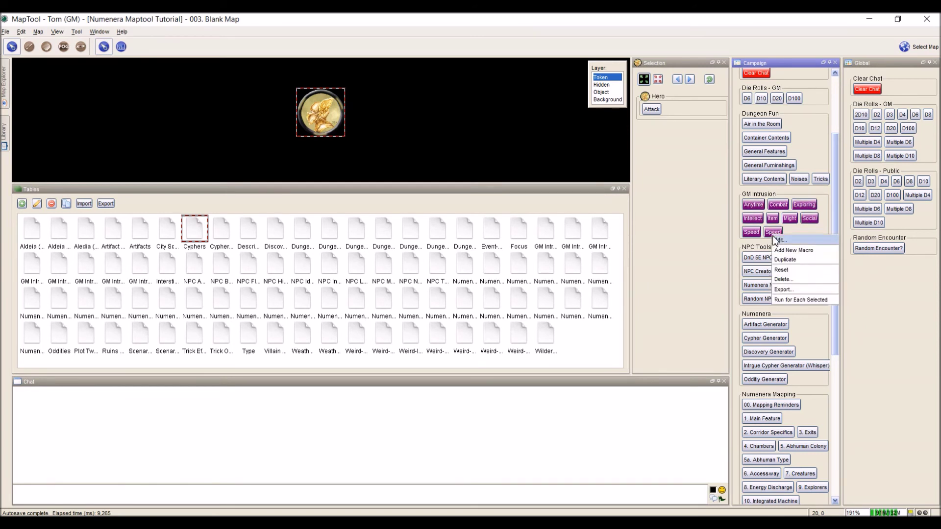
pyautogui.click(791, 280)
pyautogui.click(480, 299)
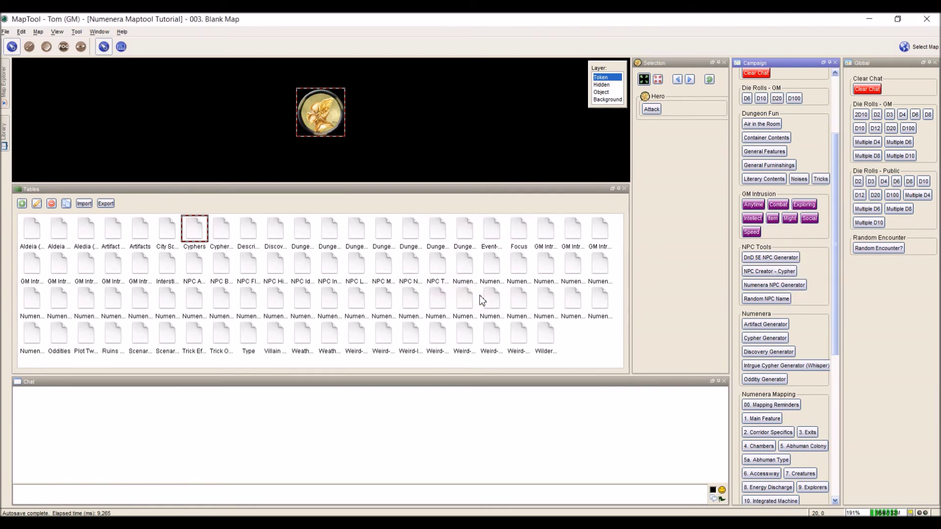
# Check the Sort Prefix setting of the Attack macro without saving, and view the order of the campaign's Numenera Mapping macros
pyautogui.rightClick(647, 106)
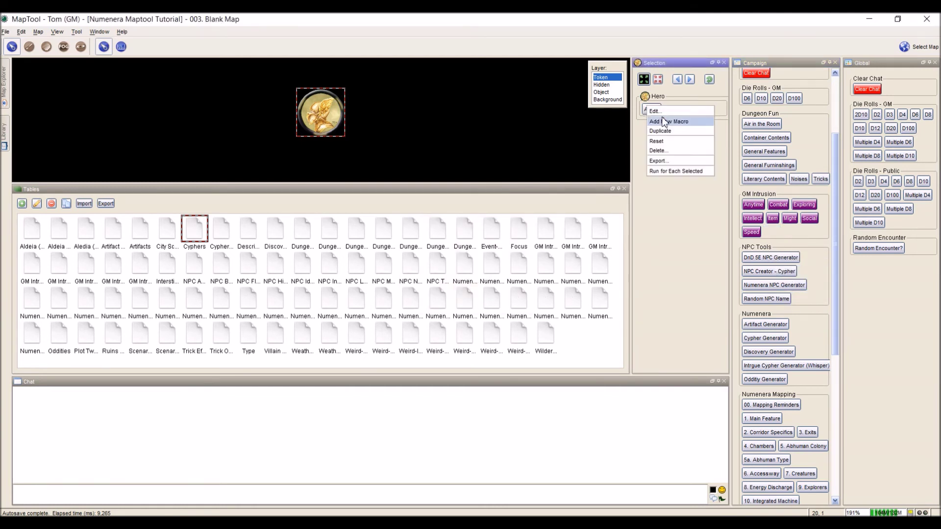
pyautogui.click(665, 114)
pyautogui.click(553, 215)
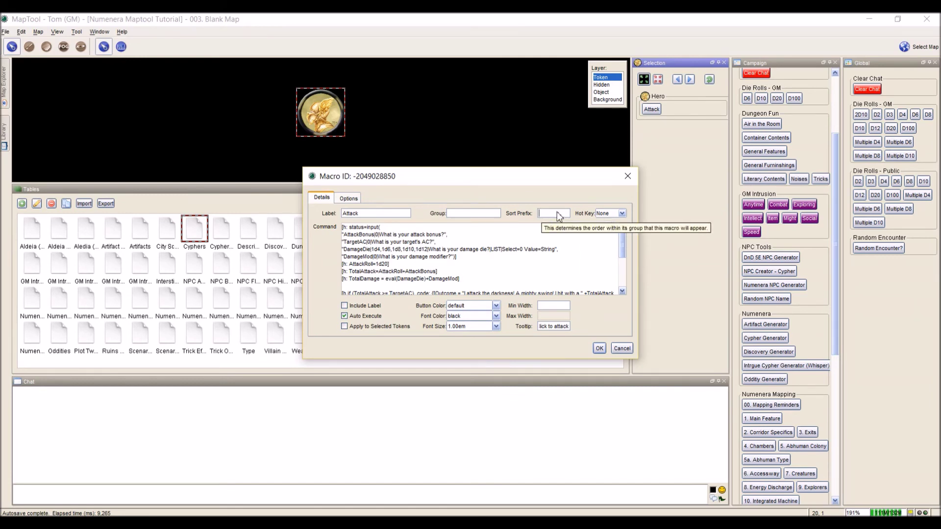
pyautogui.click(623, 348)
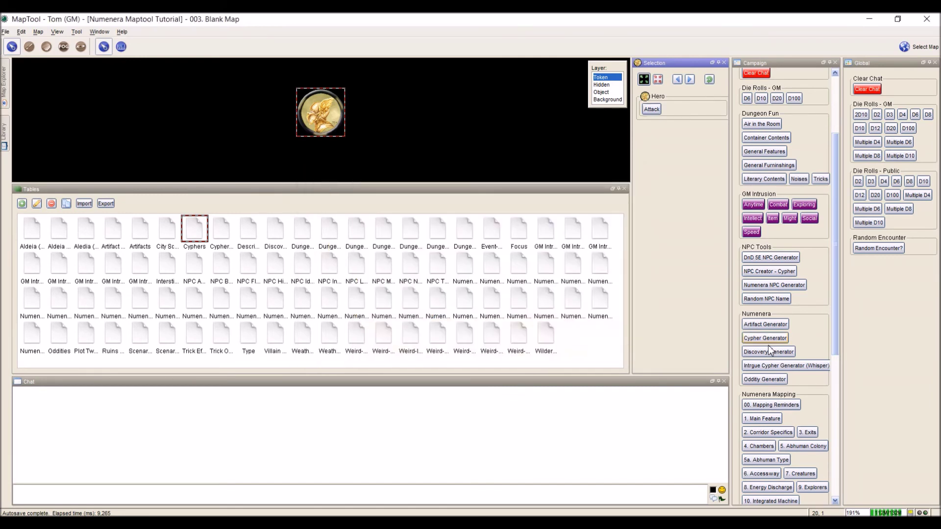
pyautogui.moveTo(836, 327); pyautogui.dragTo(839, 392)
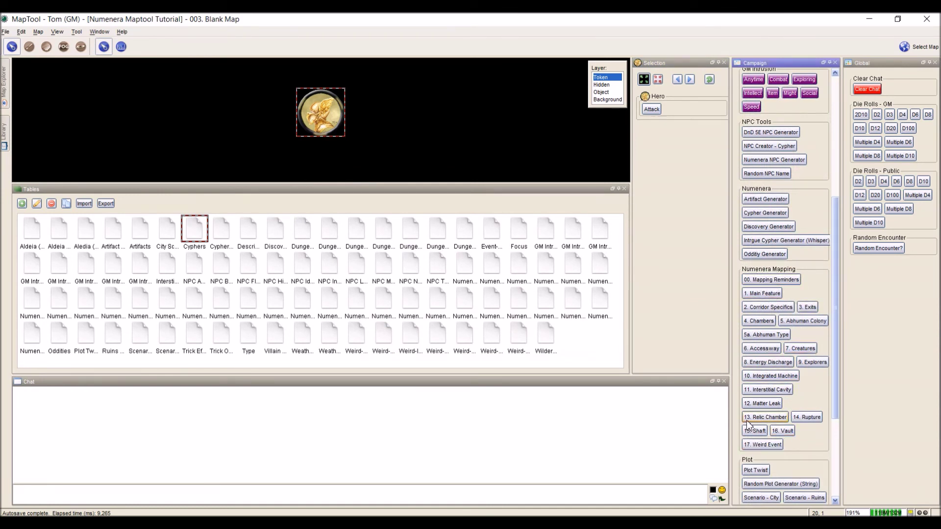
# Assign F2 as the Attack macro's hot key and run the macro with it, keeping the default inputs
pyautogui.rightClick(654, 112)
pyautogui.click(671, 123)
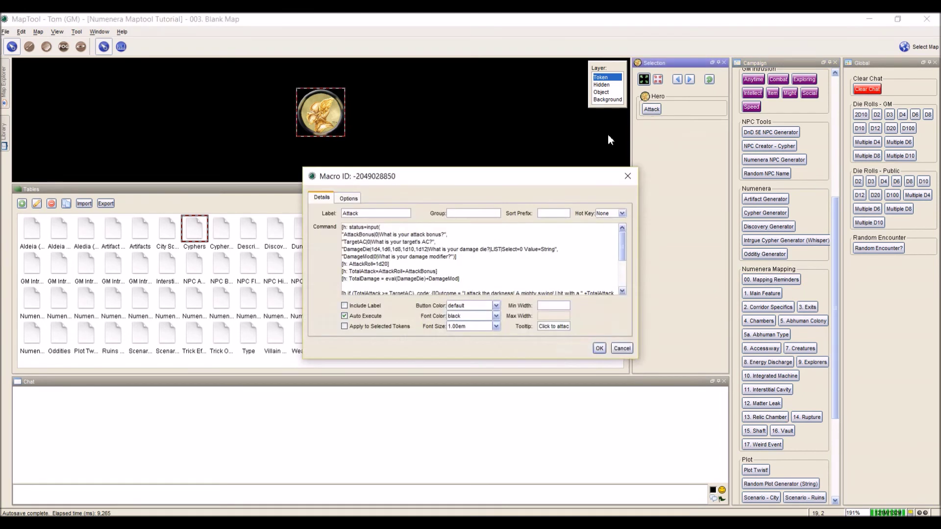
pyautogui.click(610, 214)
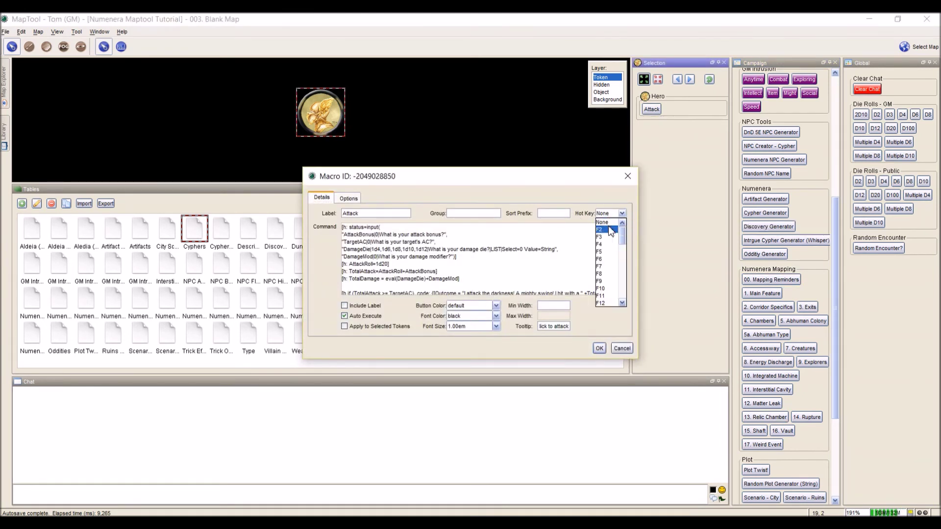
pyautogui.click(610, 234)
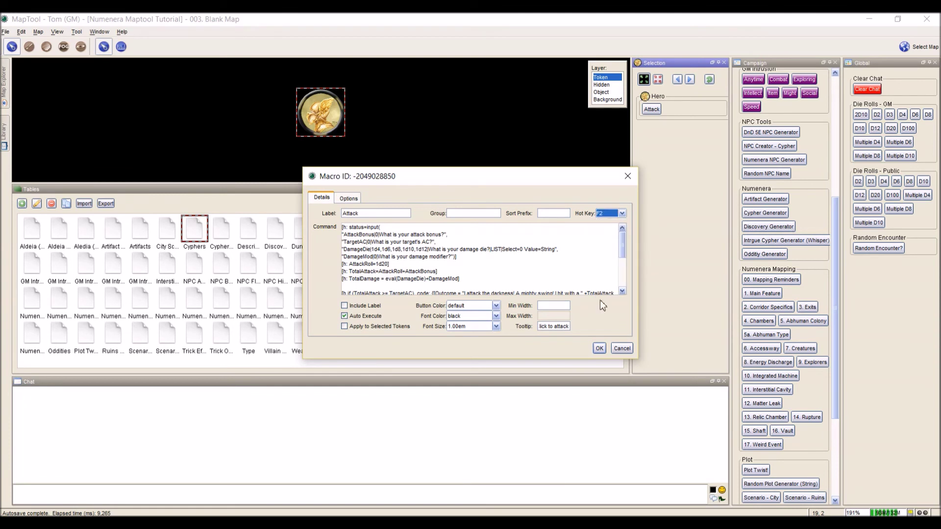
pyautogui.click(604, 352)
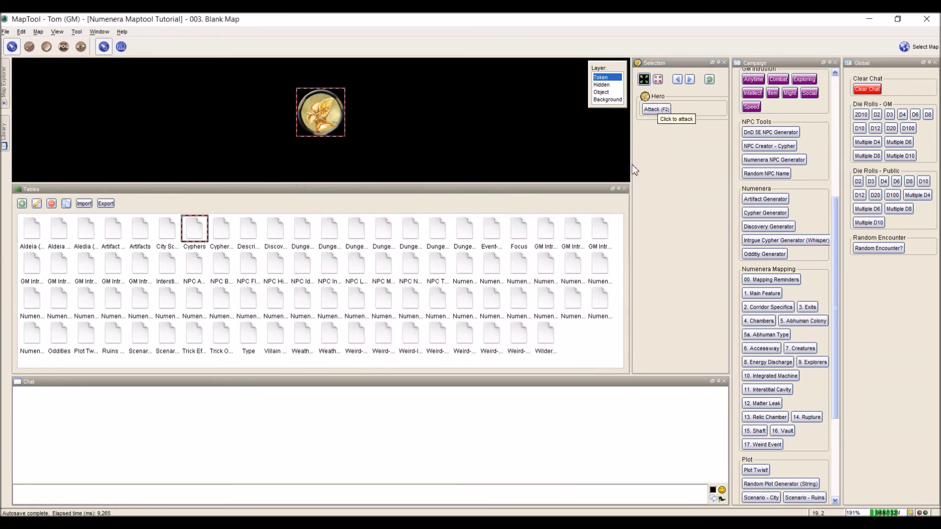
pyautogui.press('F2')
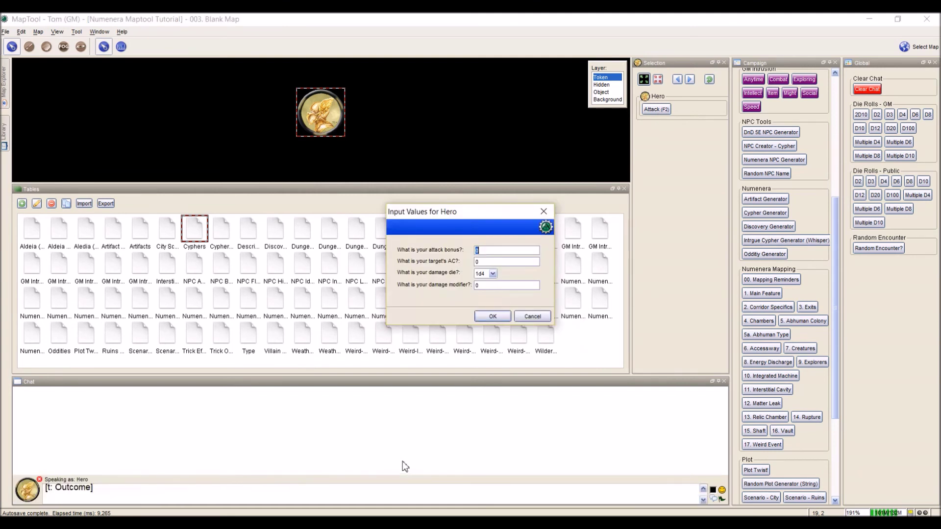
pyautogui.click(499, 316)
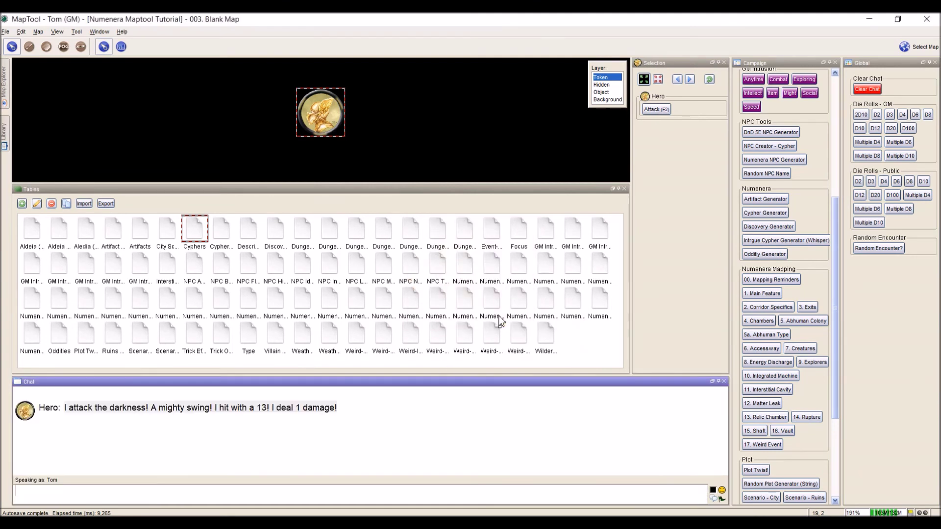
# Set the Attack macro's hot key to None, review its command code, turn on Include Label and save the macro
pyautogui.rightClick(666, 110)
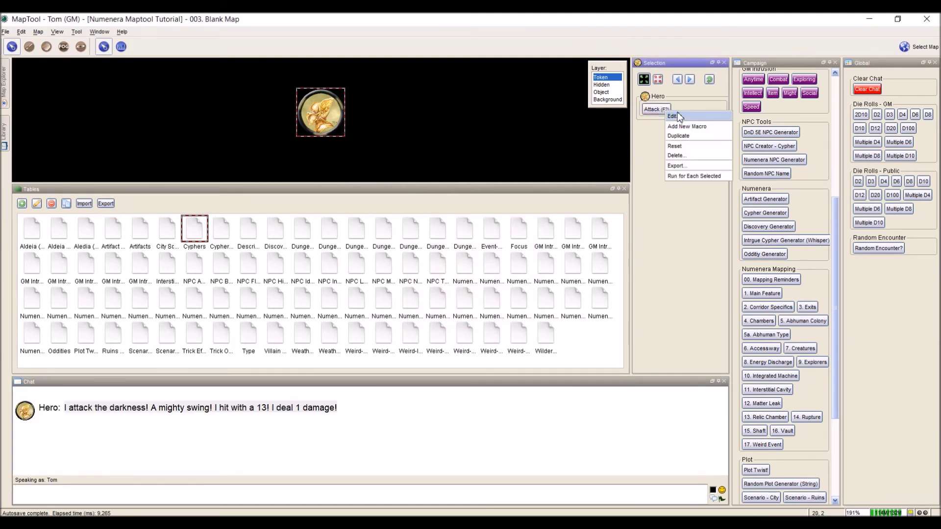
pyautogui.click(681, 118)
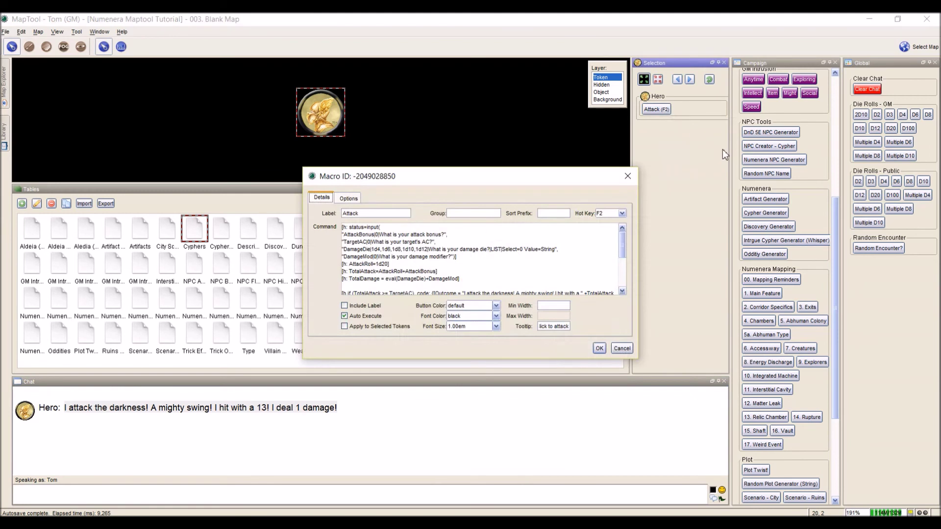
pyautogui.click(608, 214)
pyautogui.scroll(3, 607, 245)
pyautogui.click(608, 221)
pyautogui.scroll(-6, 483, 259)
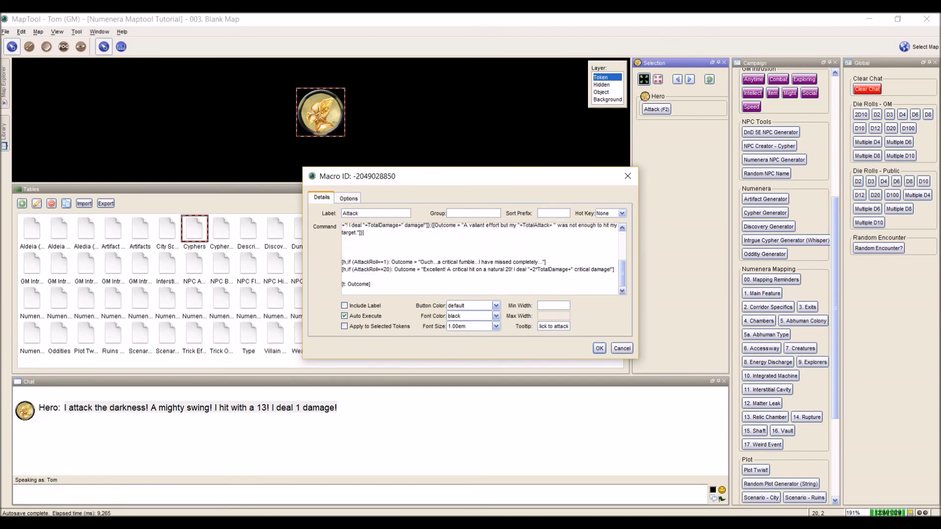
pyautogui.scroll(5, 394, 228)
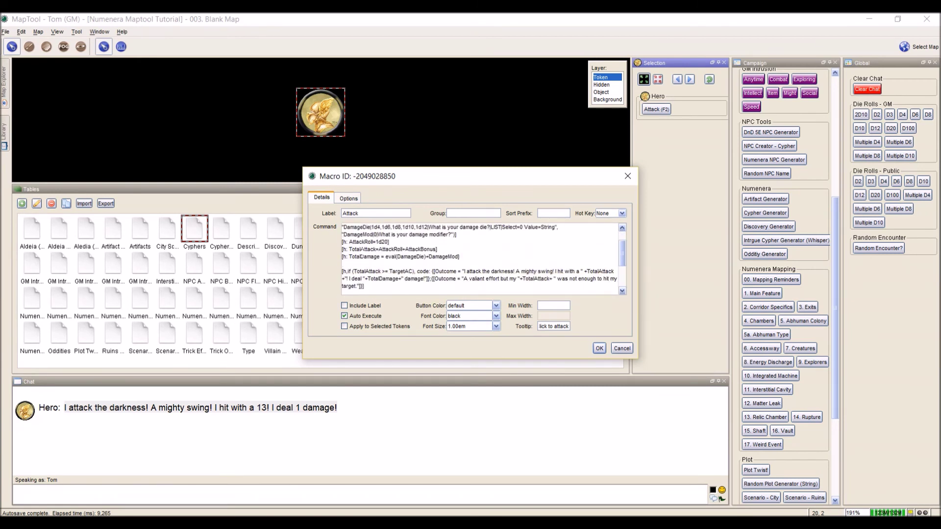
pyautogui.scroll(1, 483, 259)
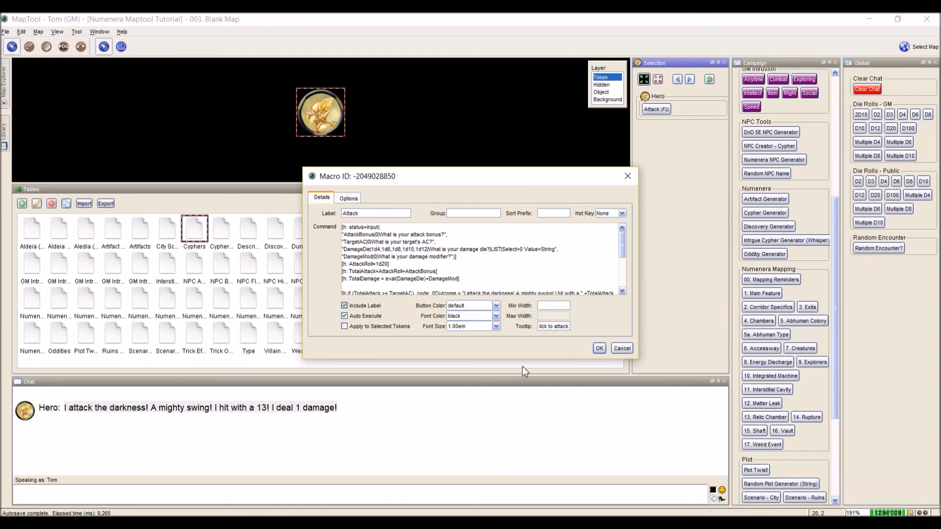
pyautogui.click(599, 349)
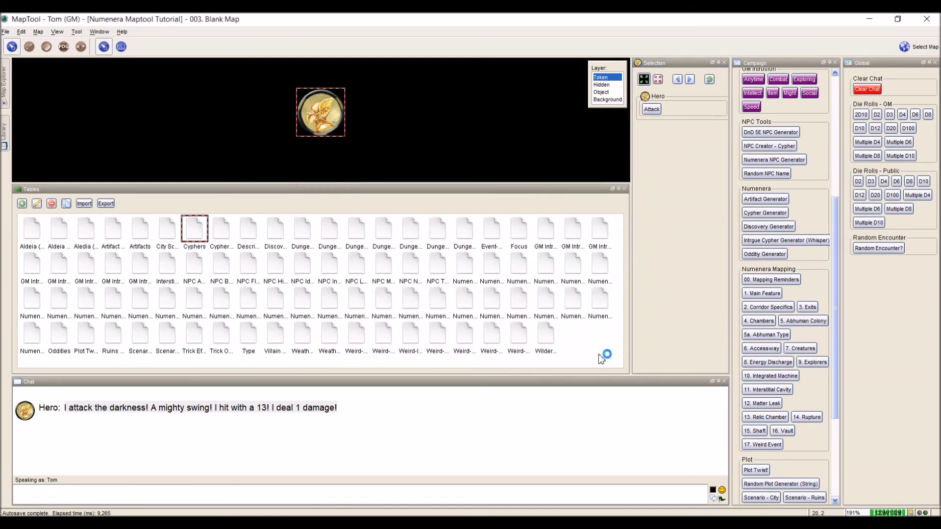
# Run the Attack macro with the default inputs, and turn off its Include Label and Auto Execute settings
pyautogui.click(651, 109)
pyautogui.click(499, 319)
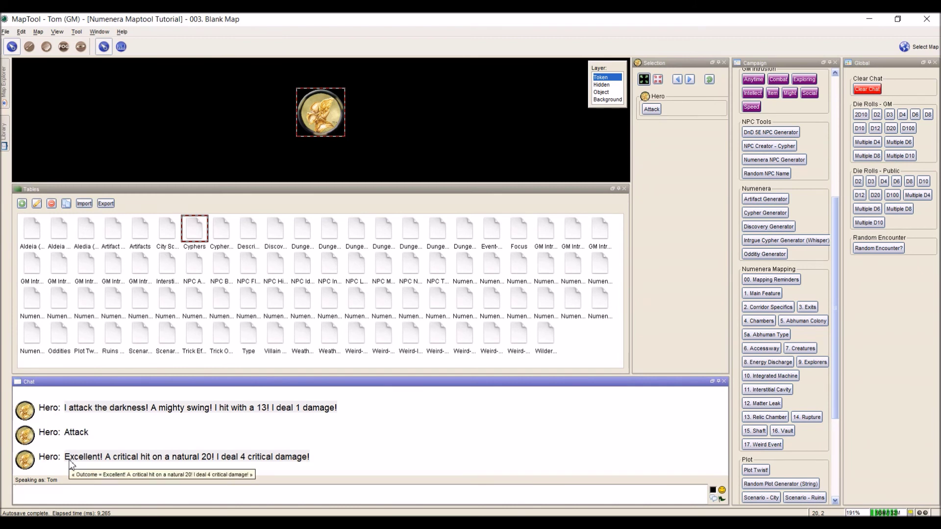
pyautogui.rightClick(652, 109)
pyautogui.click(656, 114)
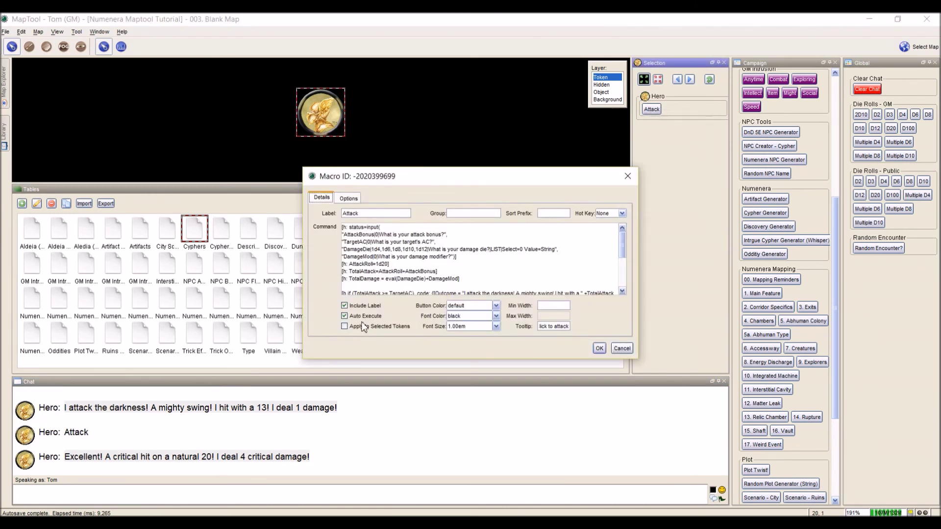
pyautogui.click(369, 306)
pyautogui.click(619, 349)
# Load the Attack macro's command into the chat entry, review the code there and submit it with the default inputs
pyautogui.click(652, 108)
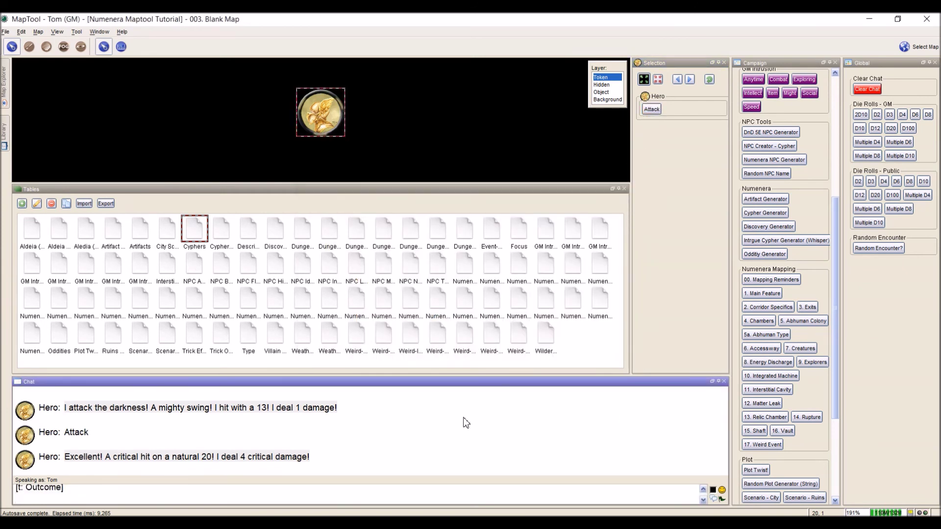
pyautogui.scroll(3, 343, 493)
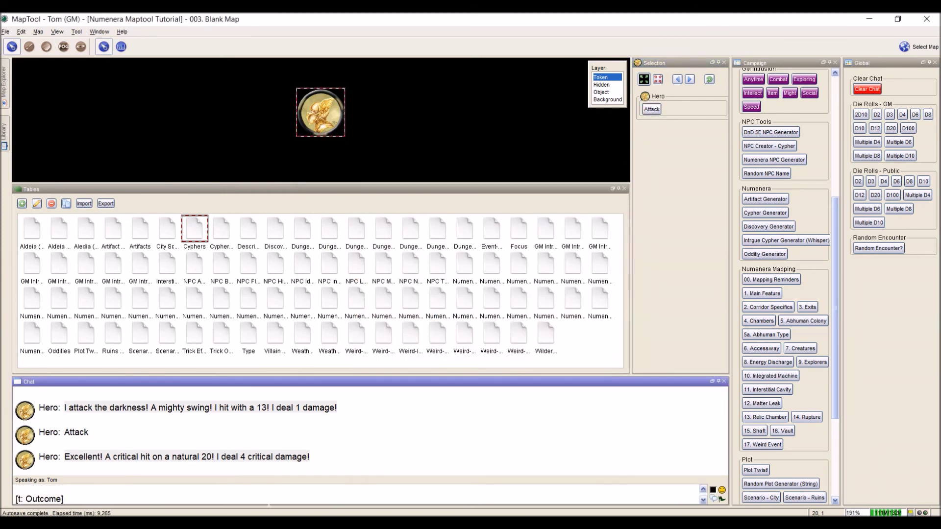
pyautogui.scroll(10, 343, 494)
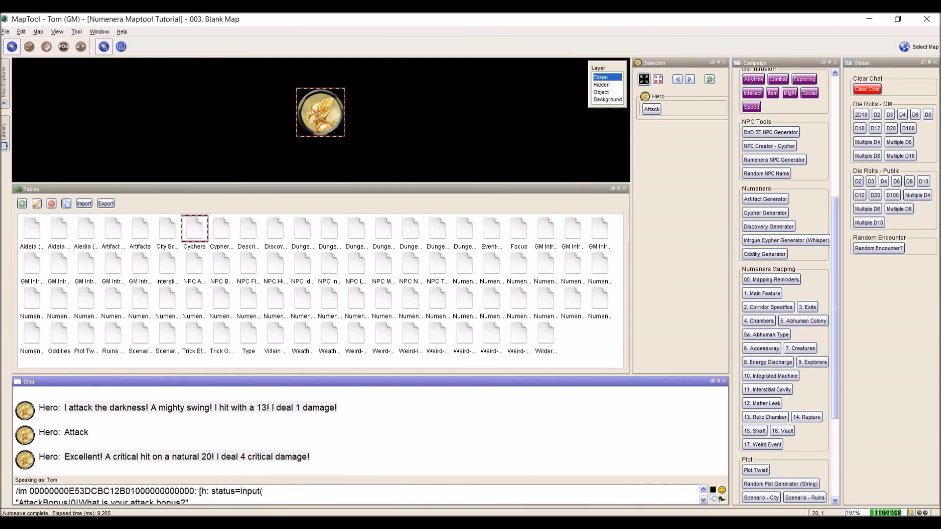
pyautogui.press('Return')
pyautogui.press('Return')
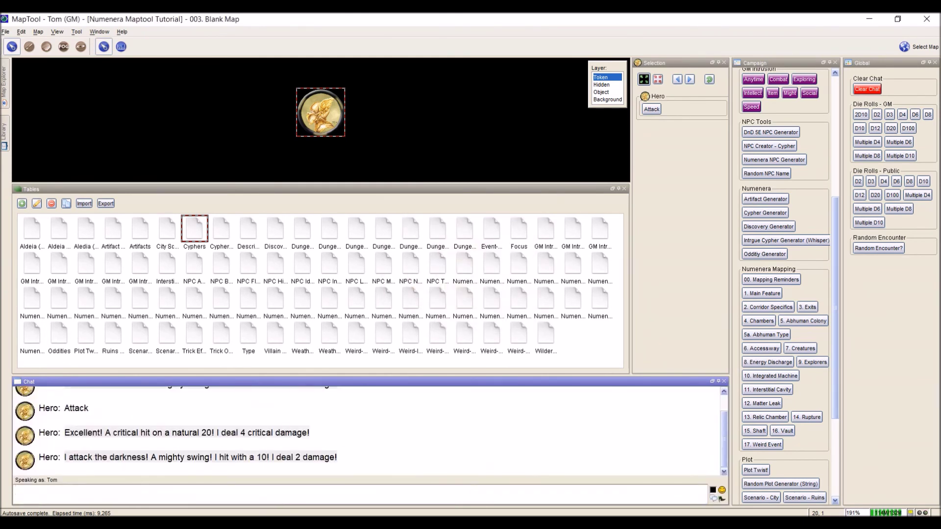
# Turn on Auto Execute for the Hero token's Attack macro
pyautogui.rightClick(655, 111)
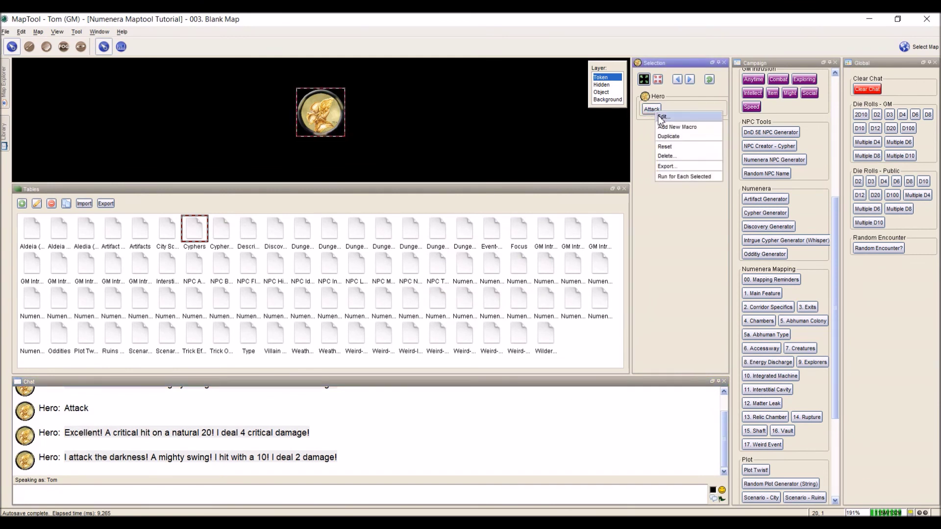
pyautogui.click(663, 117)
pyautogui.click(344, 316)
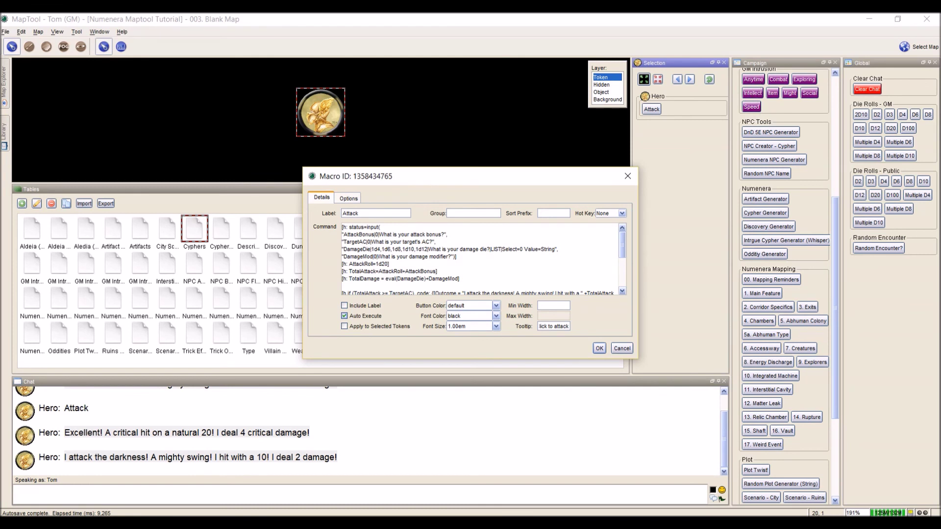
# Review the Attack macro's button color and font color choices and its tooltip text, and save the macro
pyautogui.click(496, 307)
pyautogui.click(496, 306)
pyautogui.click(496, 316)
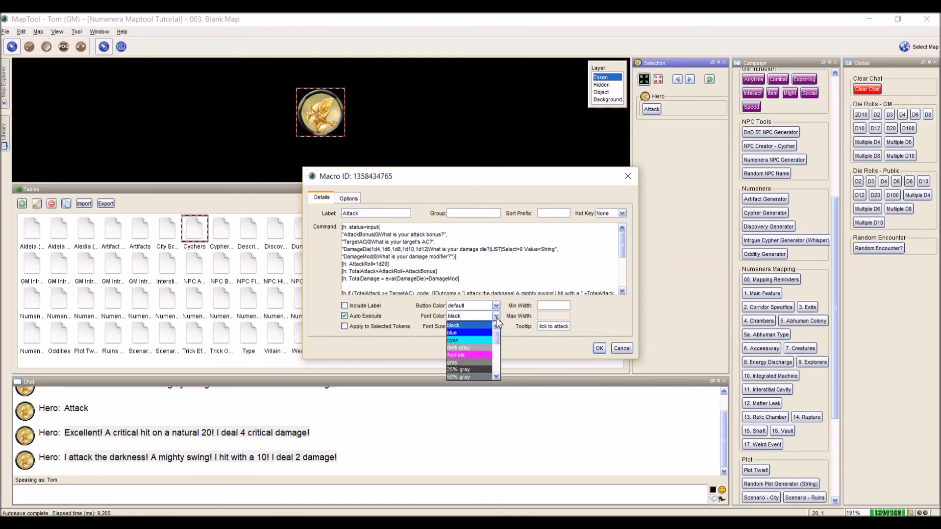
pyautogui.click(497, 318)
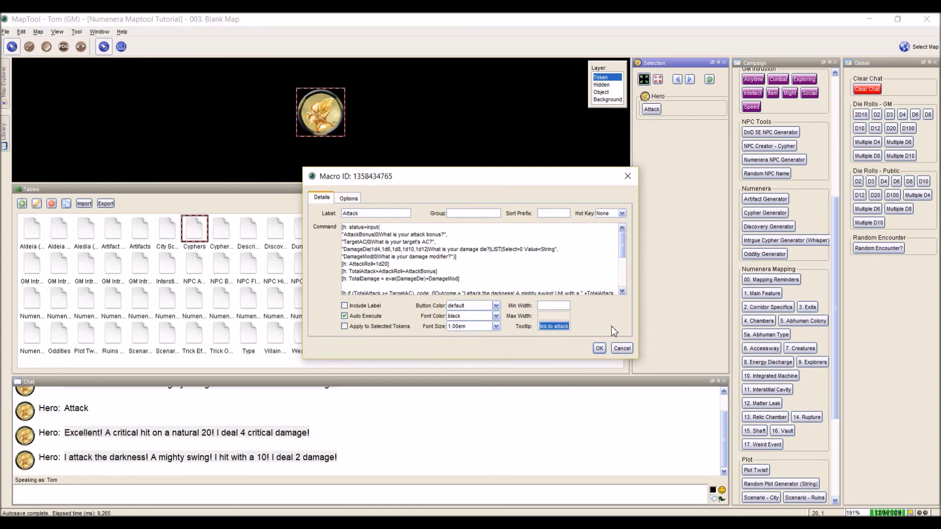
pyautogui.moveTo(559, 327); pyautogui.dragTo(524, 333)
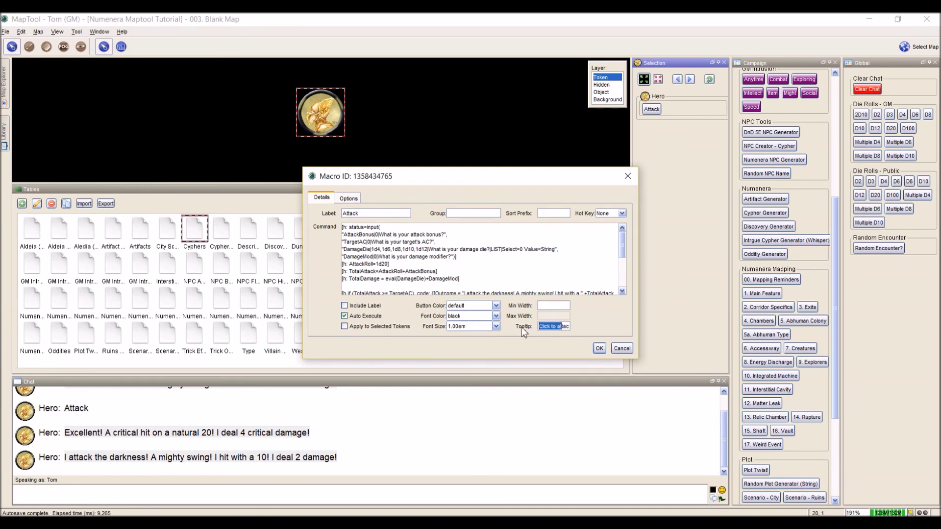
pyautogui.click(554, 328)
pyautogui.click(600, 348)
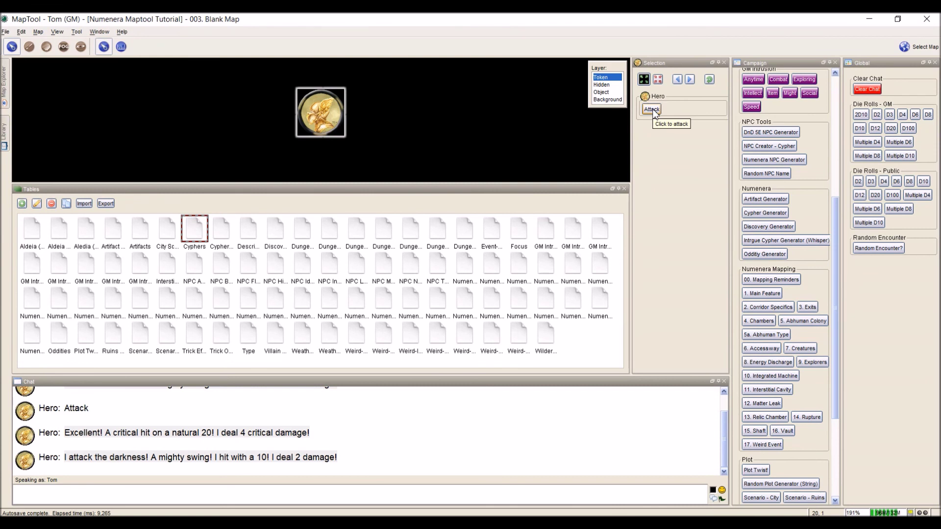
# Check the Attack macro's tooltip, then review its player editing permission and macro commonality settings, leaving them as they are
pyautogui.rightClick(654, 112)
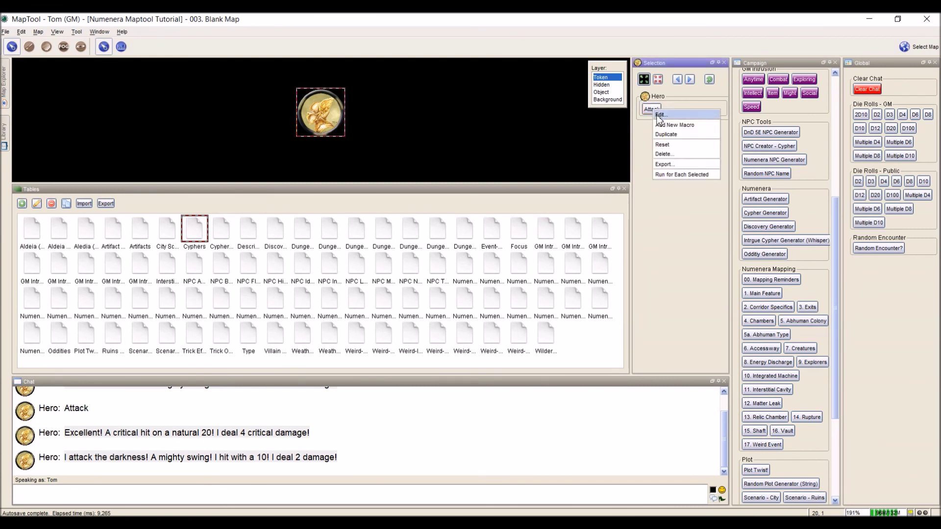
pyautogui.click(660, 119)
pyautogui.click(557, 326)
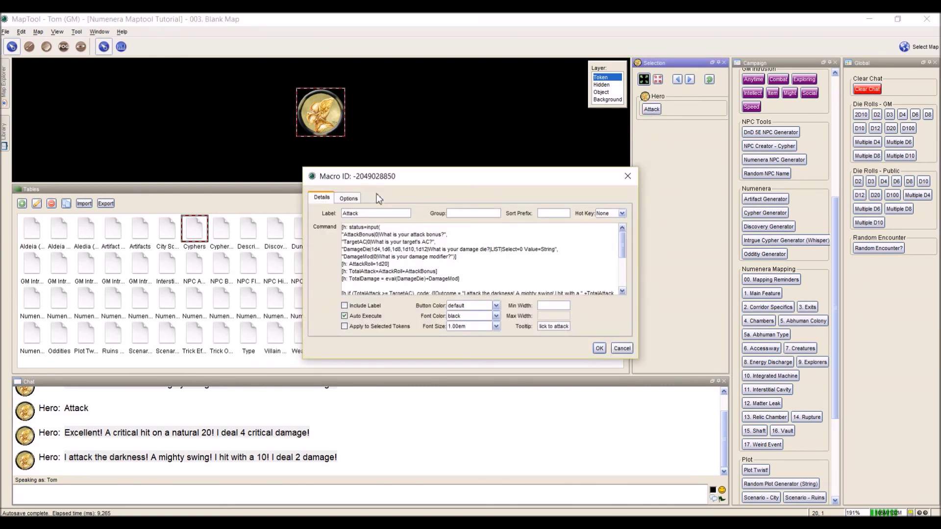
pyautogui.click(351, 201)
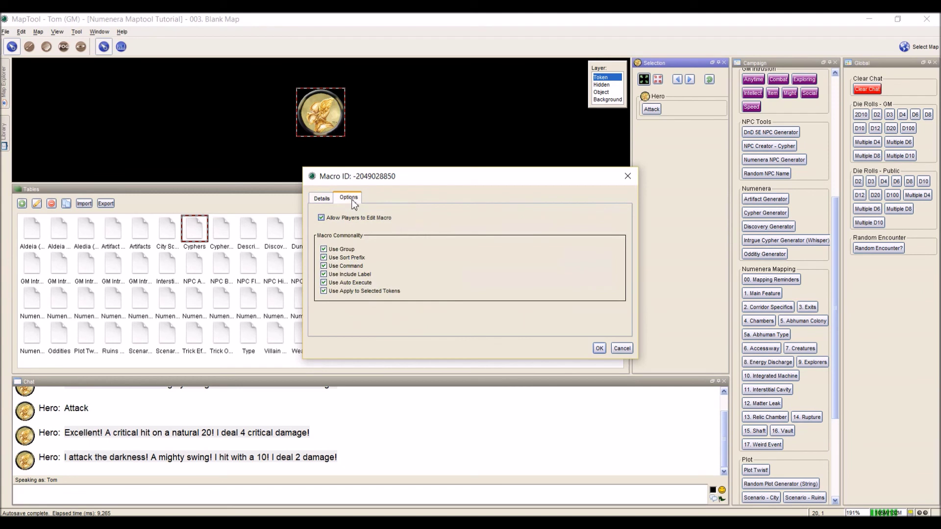
pyautogui.click(599, 349)
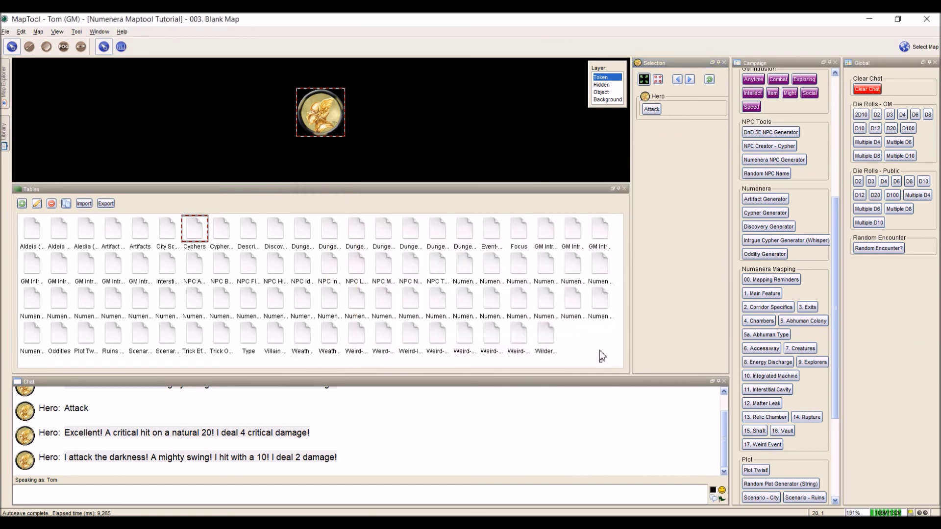